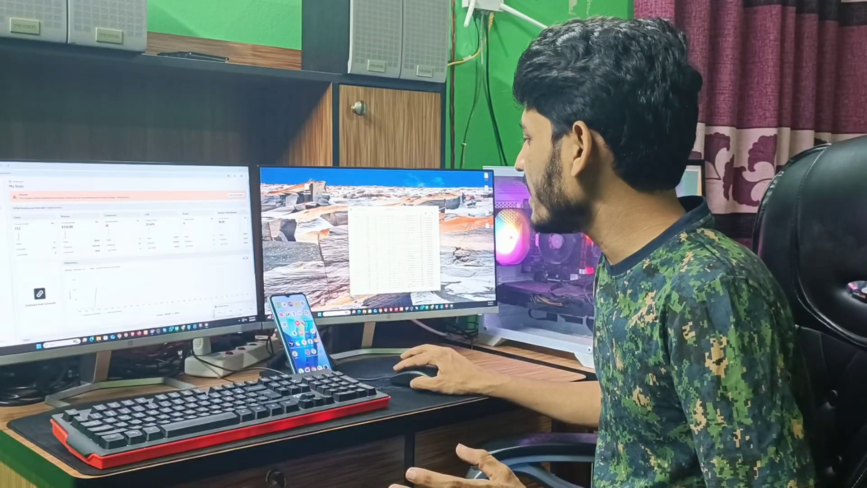
# Start the screen recording and bring up the Ma It Tech YouTube channel's Videos page.
pyautogui.click(206, 286)
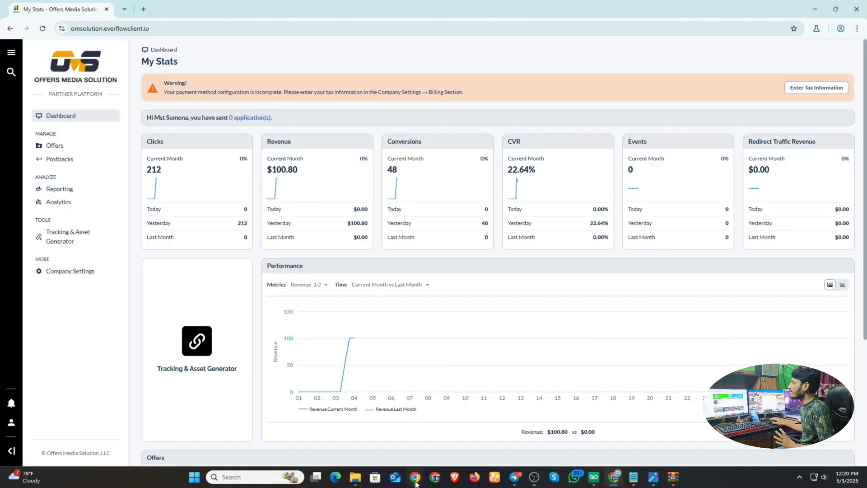
pyautogui.click(415, 480)
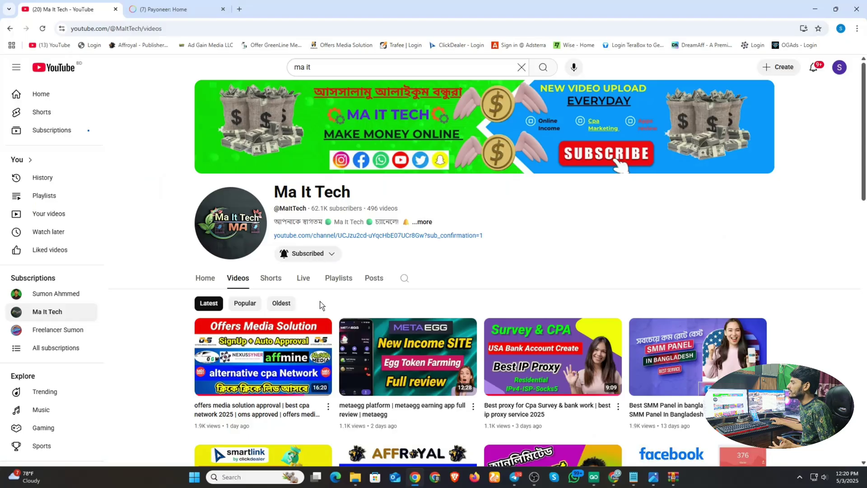
# Browse the Ma It Tech channel's latest videos, then switch to the Payoneer: Home tab.
pyautogui.scroll(-1, 319, 302)
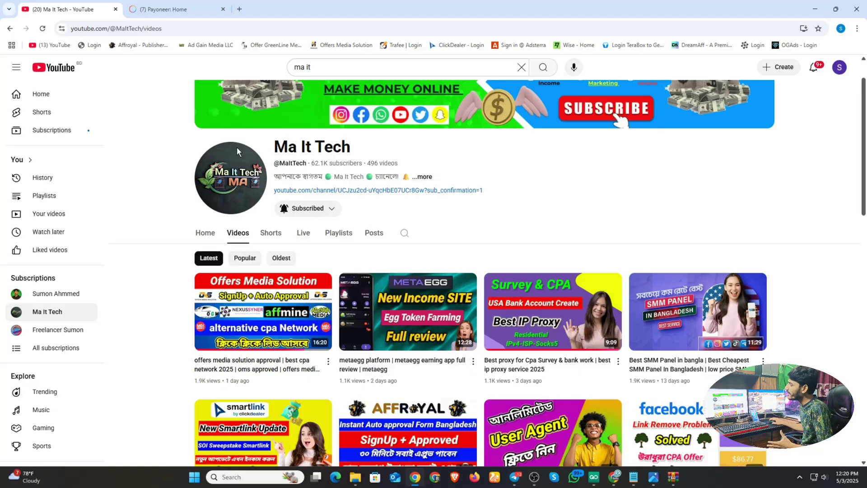
pyautogui.moveTo(269, 299)
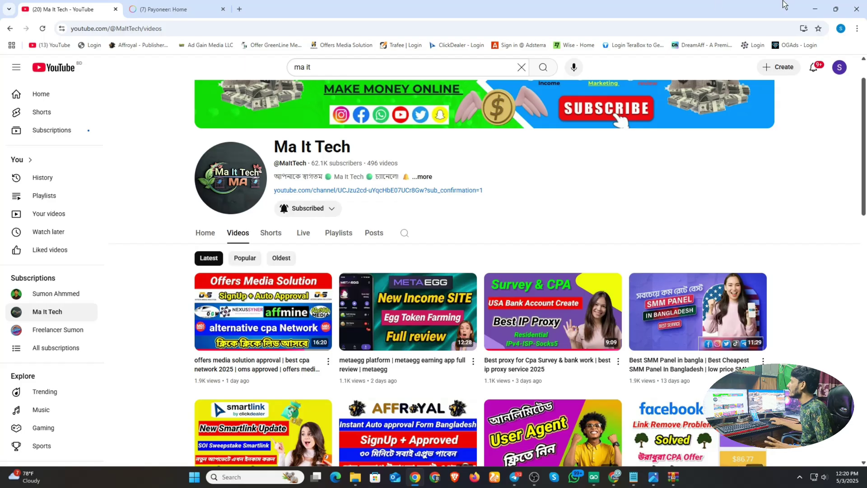
pyautogui.click(186, 5)
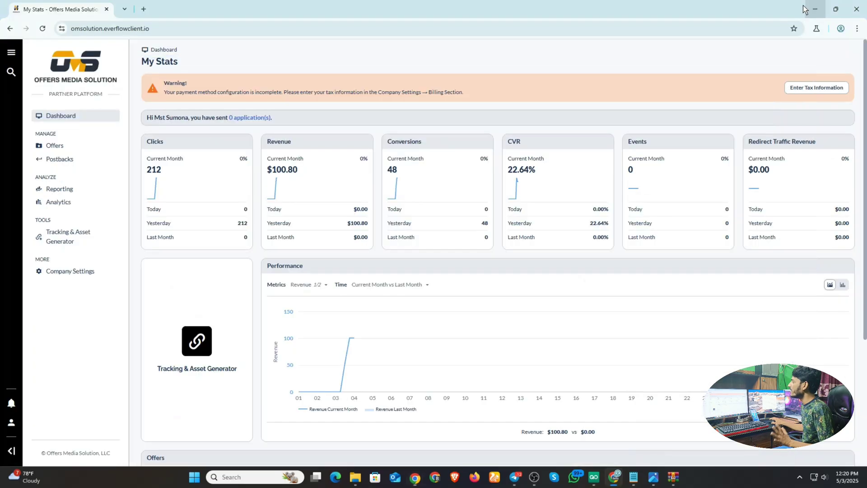
# Flip between the YouTube and Payoneer tabs, then minimize Payoneer to reveal the My Stats dashboard.
pyautogui.click(816, 9)
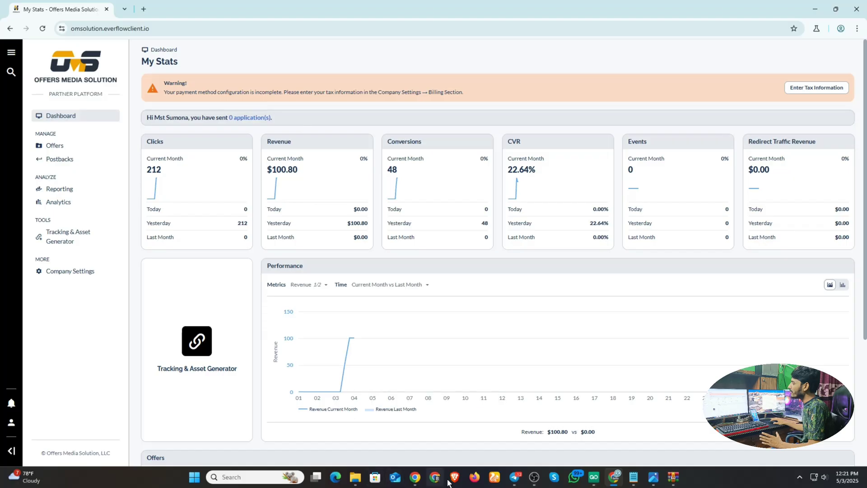
pyautogui.click(415, 477)
pyautogui.click(68, 9)
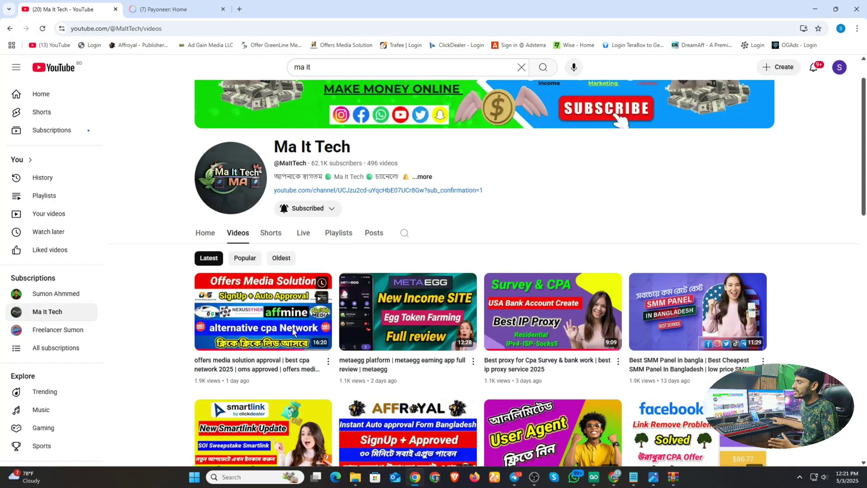
pyautogui.moveTo(279, 334)
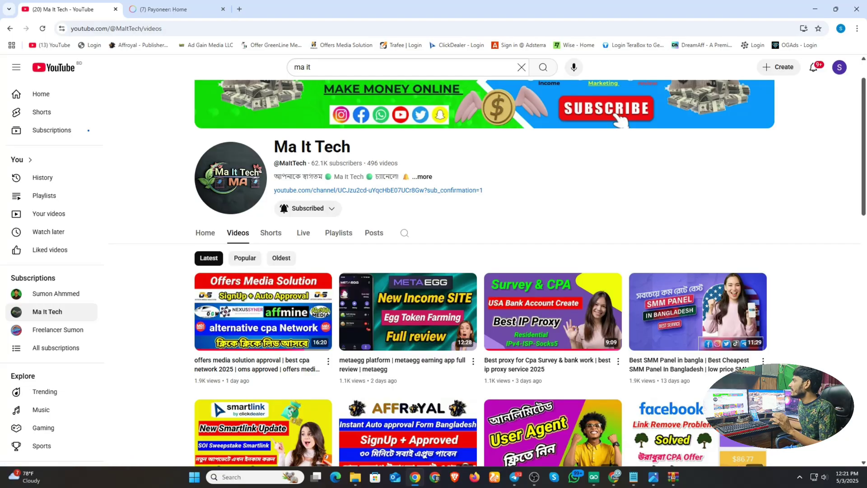
pyautogui.click(167, 9)
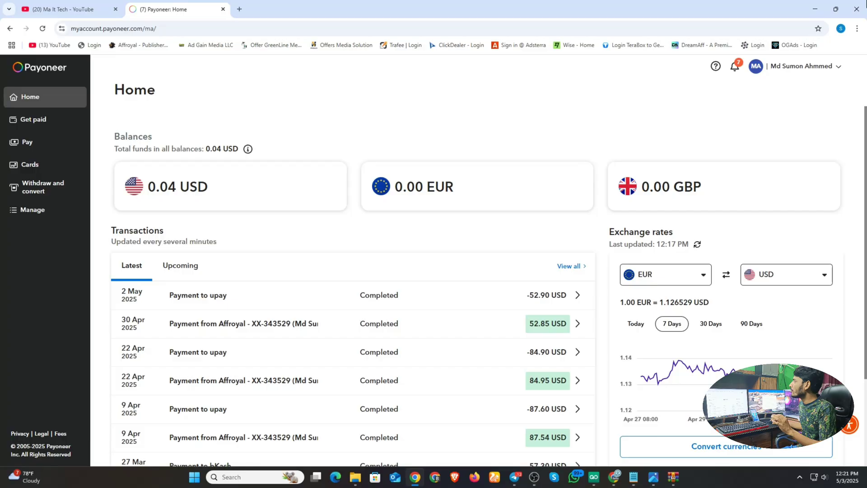
pyautogui.click(812, 7)
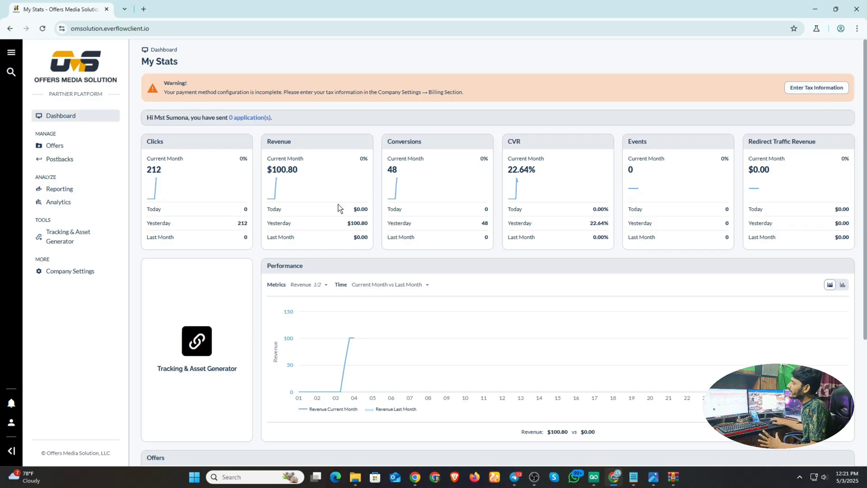
# Check the Revenue and 212 clicks figures, reload Dashboard, then open Billing via Enter Tax Information.
pyautogui.moveTo(343, 224); pyautogui.dragTo(248, 227)
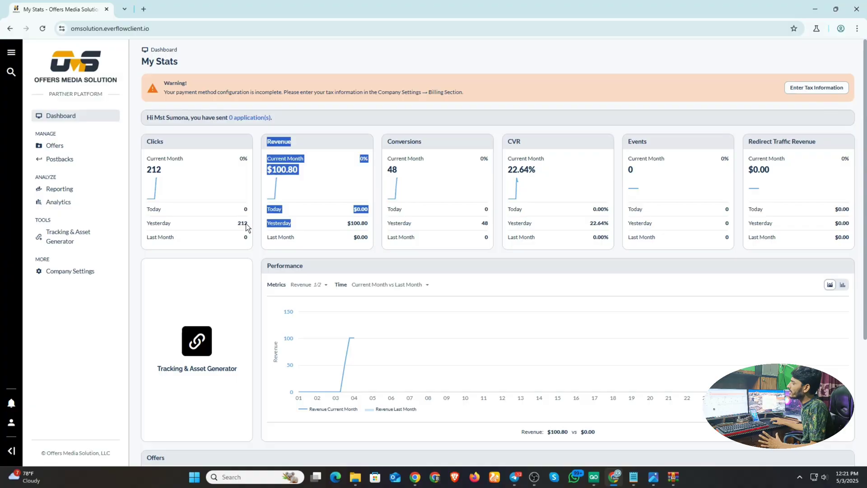
pyautogui.click(238, 227)
pyautogui.doubleClick(241, 224)
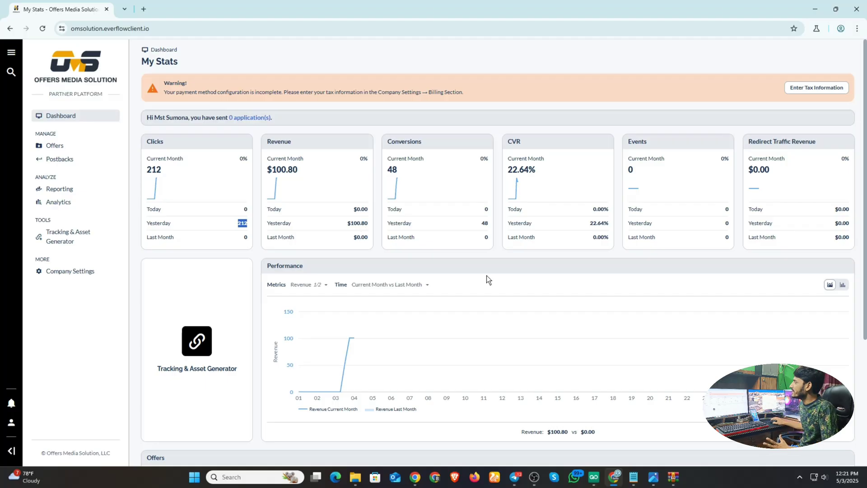
pyautogui.click(58, 115)
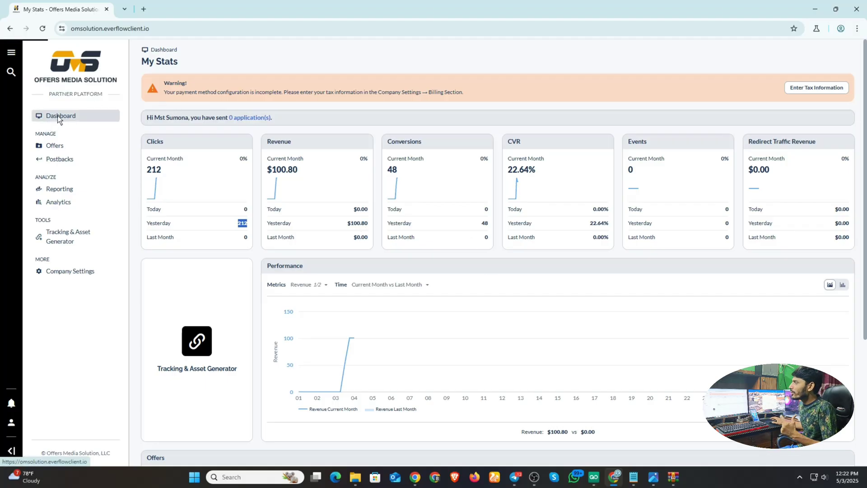
pyautogui.click(811, 87)
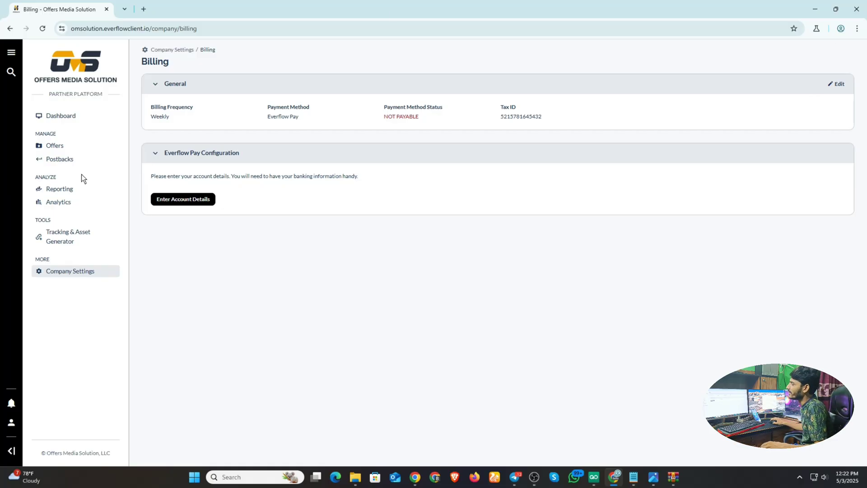
# Start Everflow Pay account details with a Bangladesh +880 phone number and Text (SMS) delivery.
pyautogui.click(173, 206)
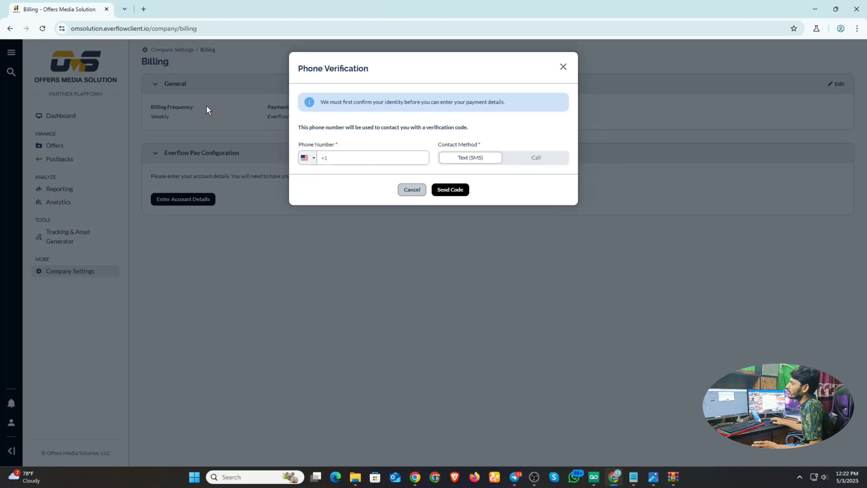
pyautogui.click(309, 161)
pyautogui.scroll(-4, 381, 261)
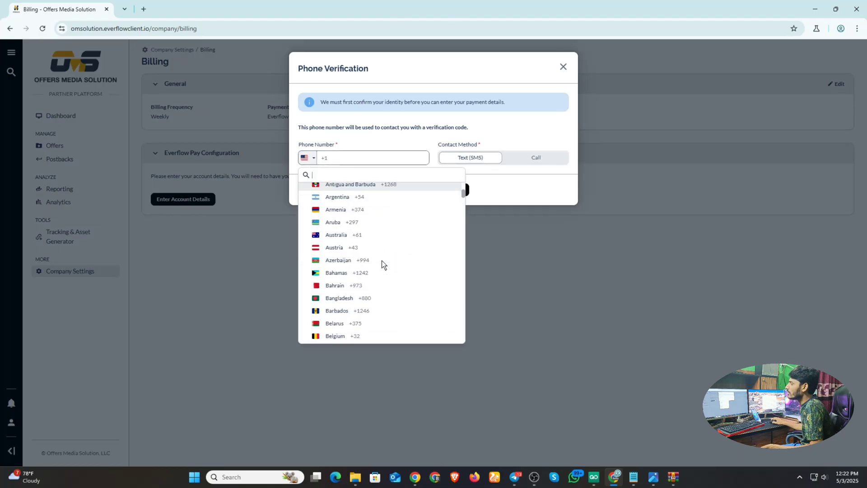
pyautogui.click(353, 256)
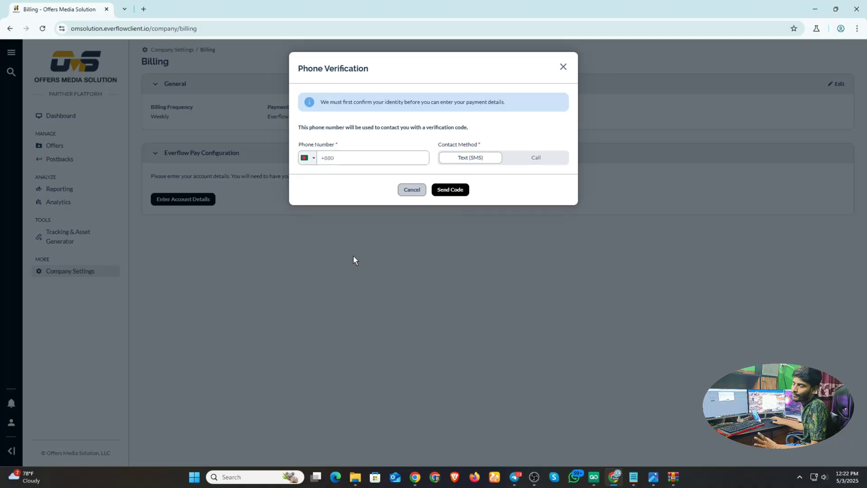
pyautogui.click(353, 161)
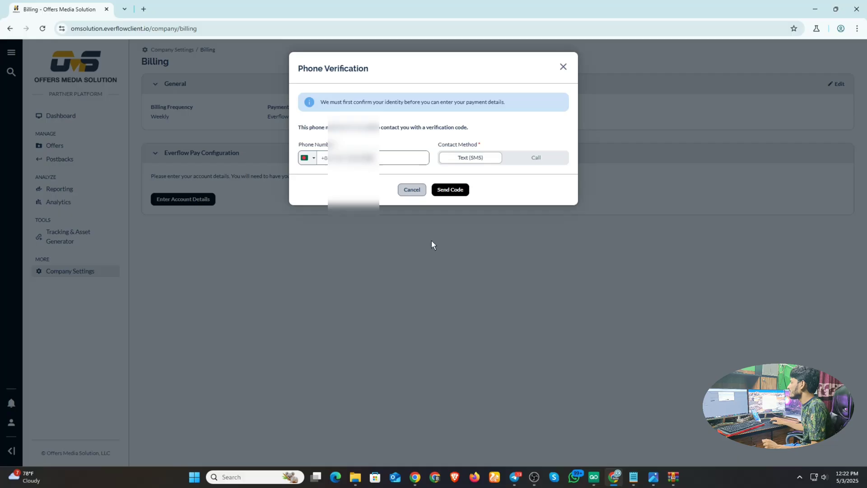
pyautogui.click(533, 157)
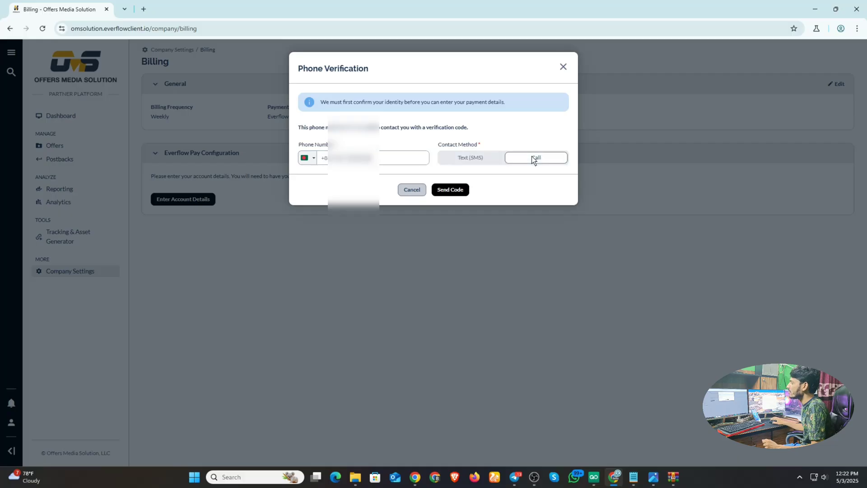
pyautogui.click(465, 159)
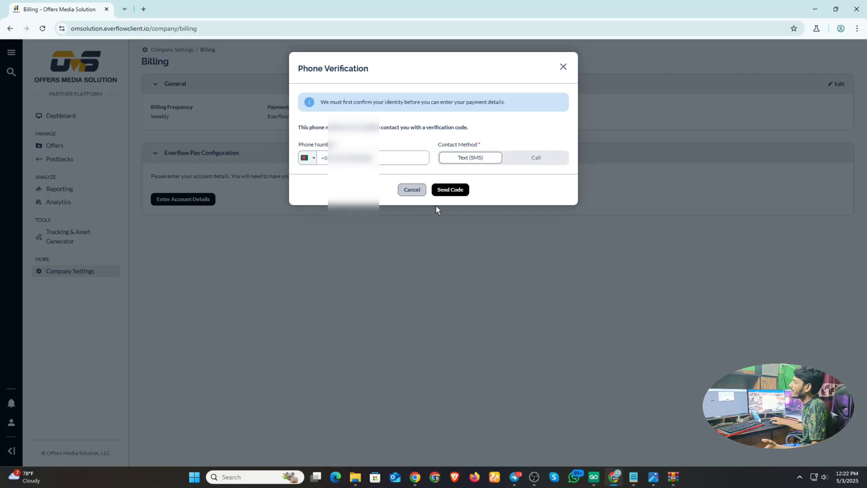
# Send the SMS code, then enter and submit the received verification code.
pyautogui.click(453, 195)
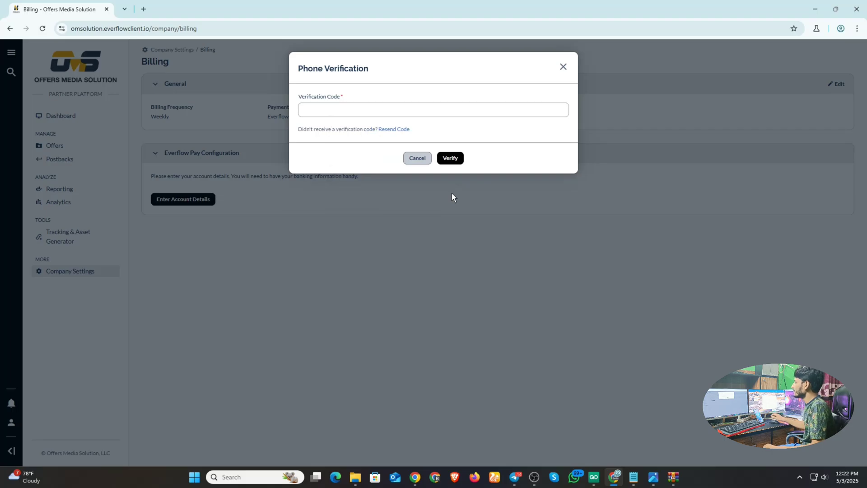
pyautogui.click(320, 112)
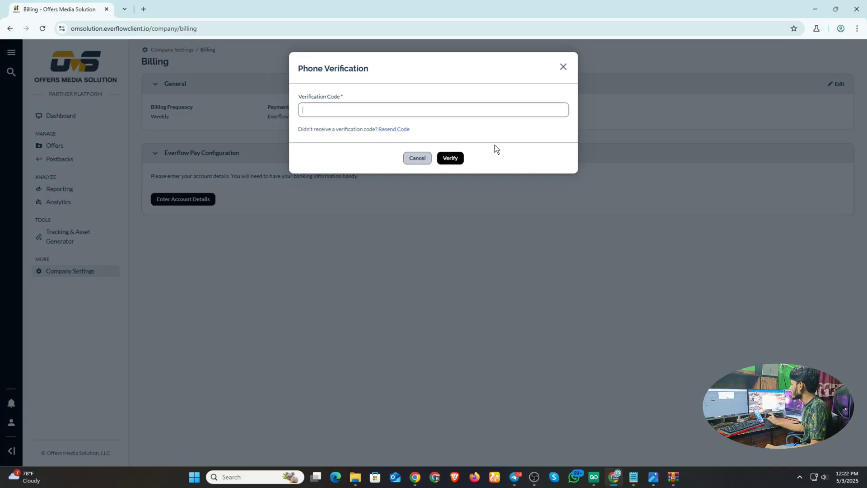
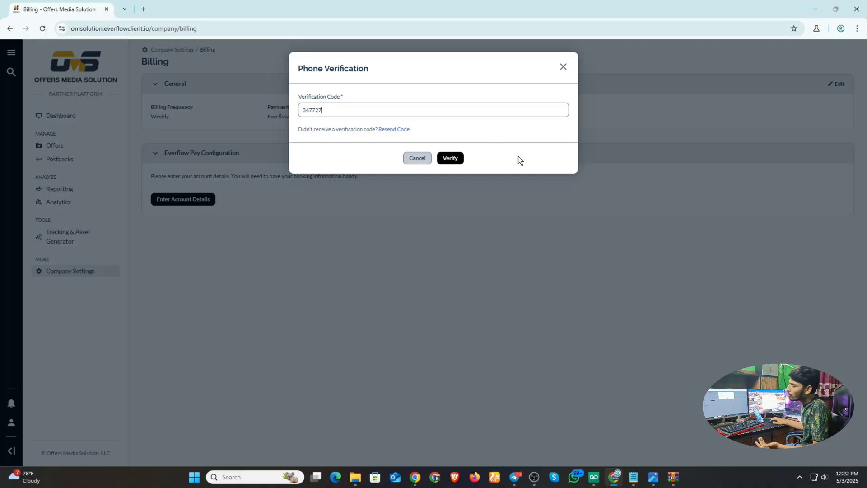
pyautogui.click(444, 157)
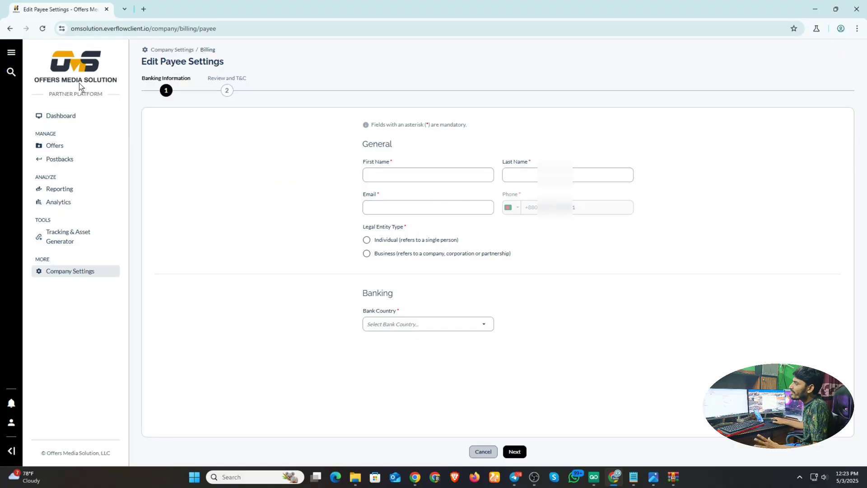
# Switch from the Edit Payee Settings form to the Payoneer home window.
pyautogui.click(413, 477)
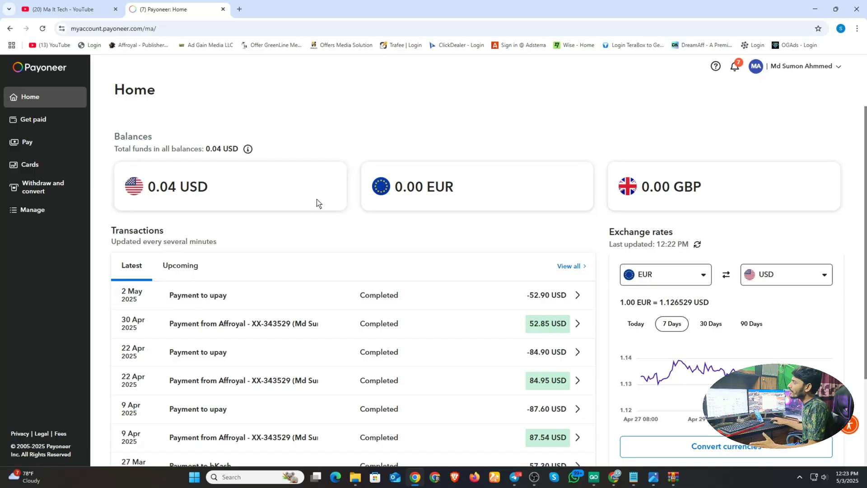
# View the USD | XX-3529 receiving account's bank details in Payoneer, then return to the Everflow payee form.
pyautogui.click(33, 122)
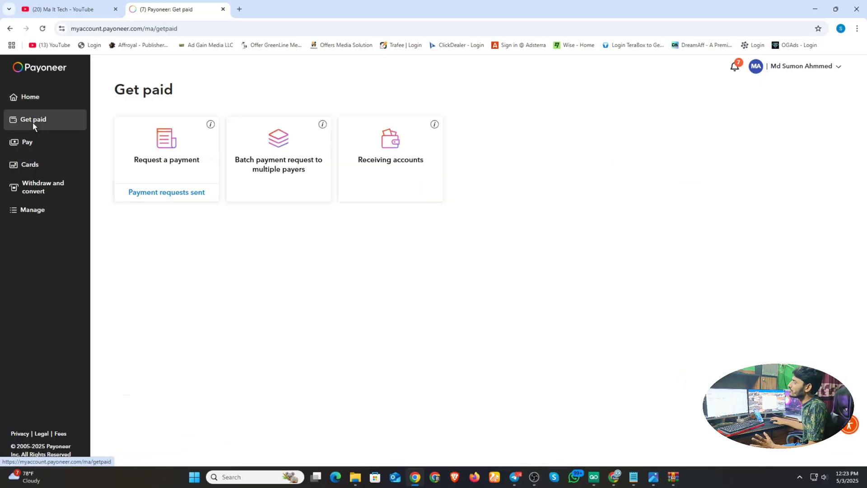
pyautogui.click(383, 146)
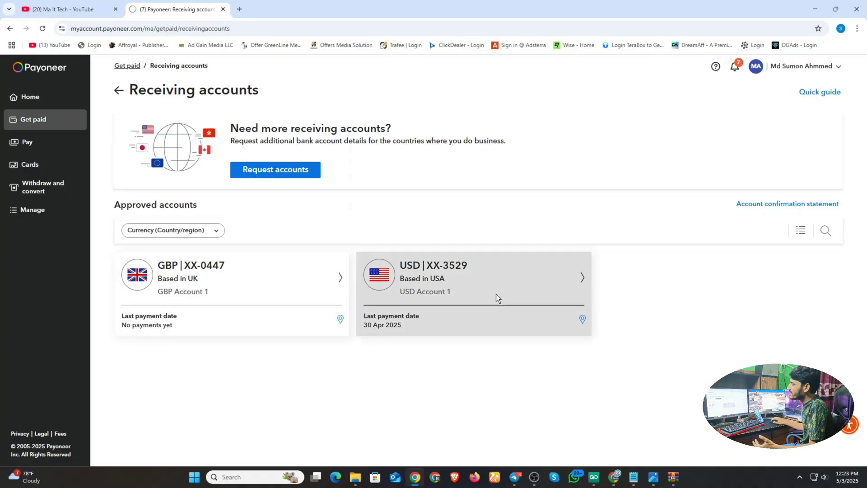
pyautogui.click(481, 278)
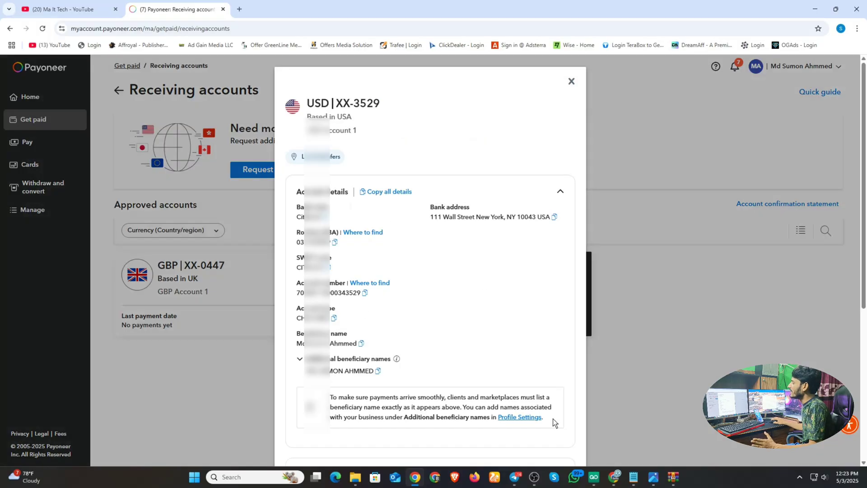
pyautogui.moveTo(615, 477)
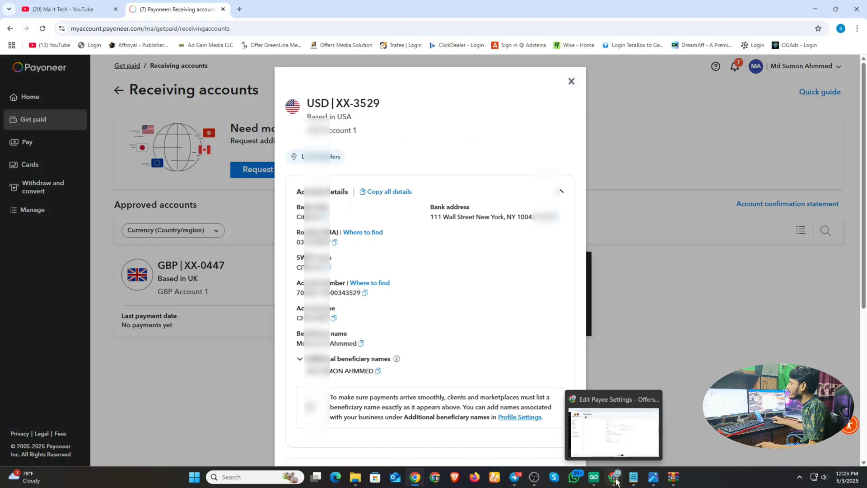
pyautogui.click(598, 404)
pyautogui.click(375, 175)
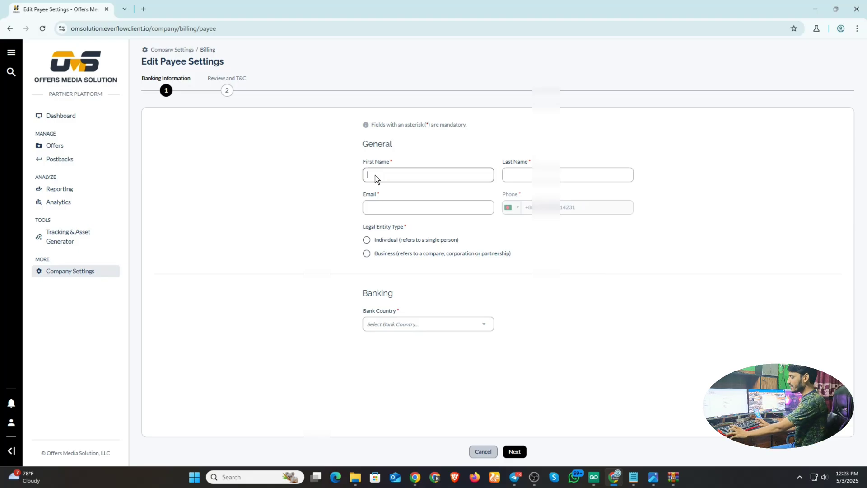
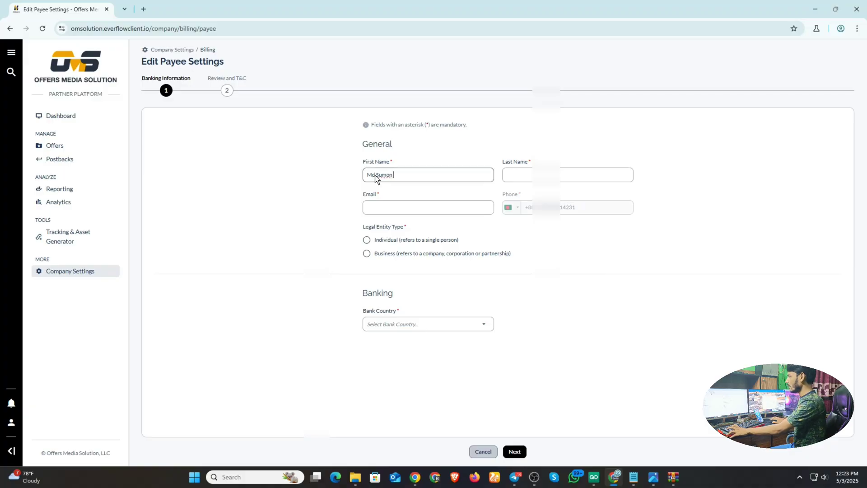
# Enter the payee's first name, last name and e-mail, and choose Individual as legal entity.
pyautogui.click(525, 172)
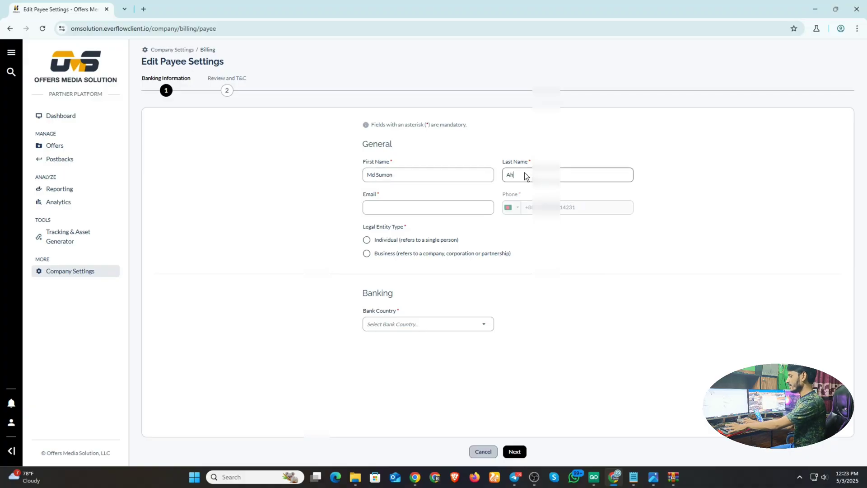
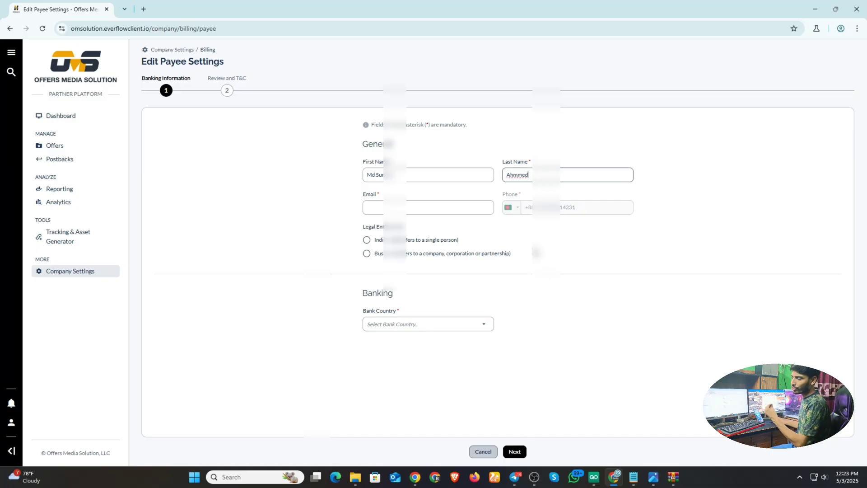
pyautogui.click(380, 213)
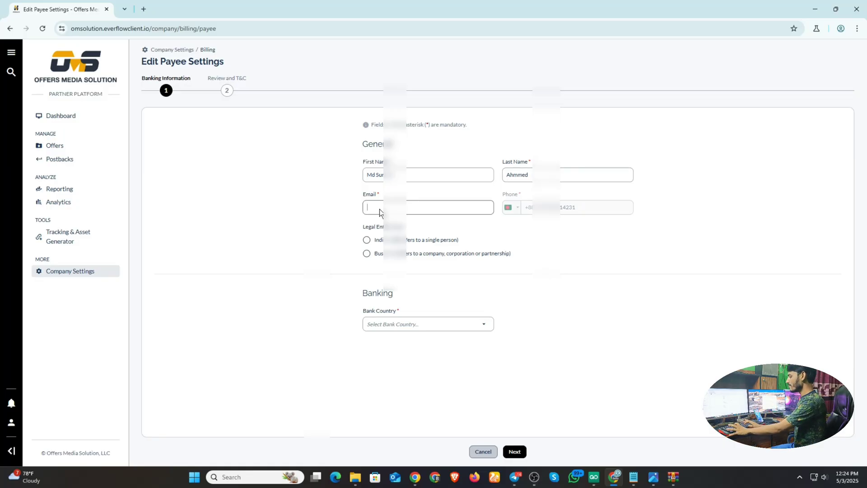
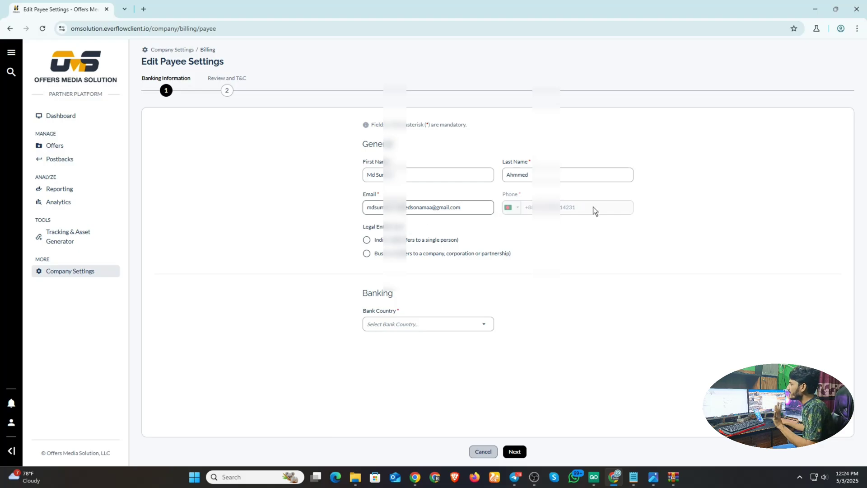
pyautogui.click(364, 240)
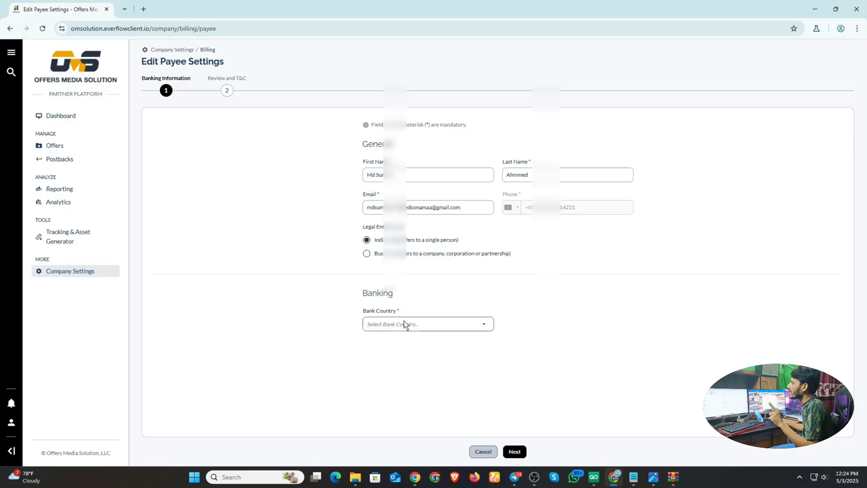
pyautogui.click(446, 323)
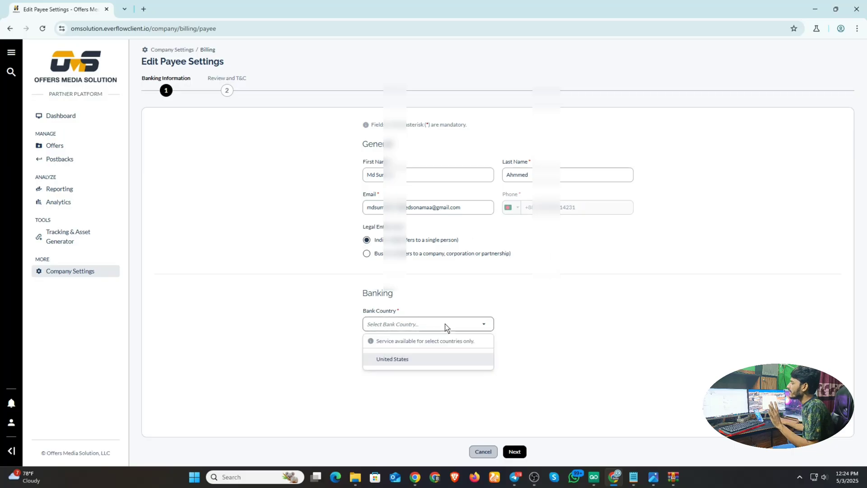
# Set bank country to United States and paste the Citibank routing number from Payoneer.
pyautogui.click(392, 360)
pyautogui.scroll(-5, 465, 295)
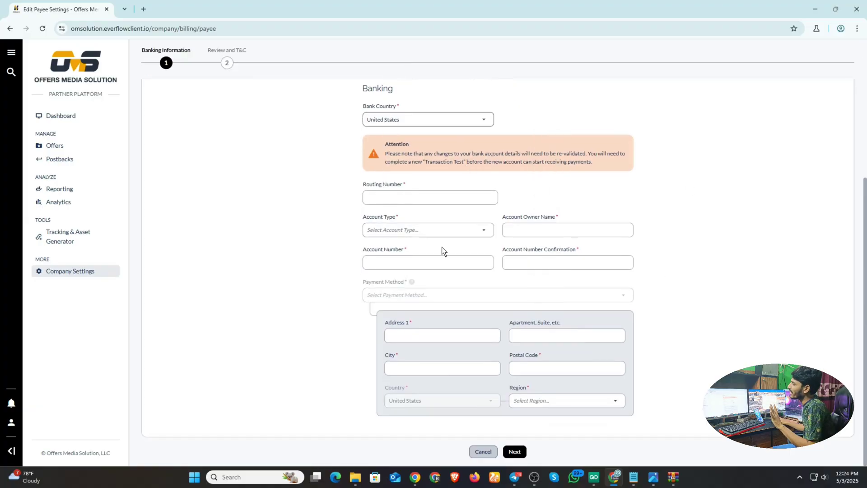
pyautogui.click(414, 476)
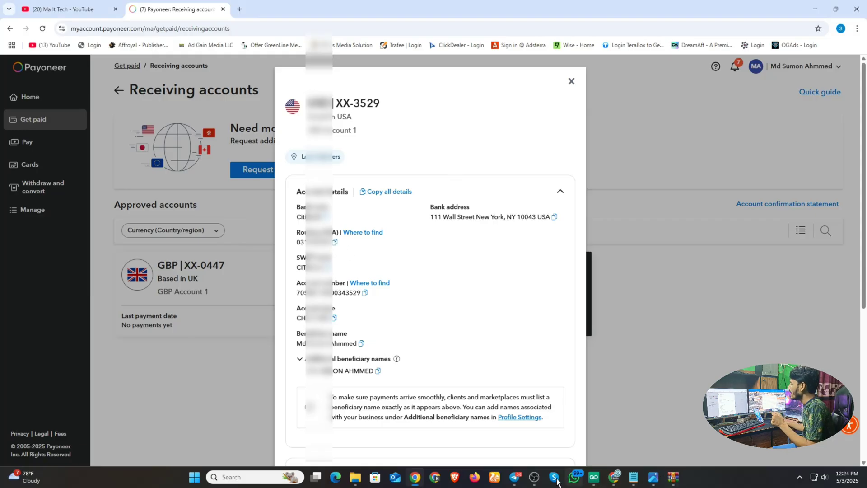
pyautogui.click(617, 481)
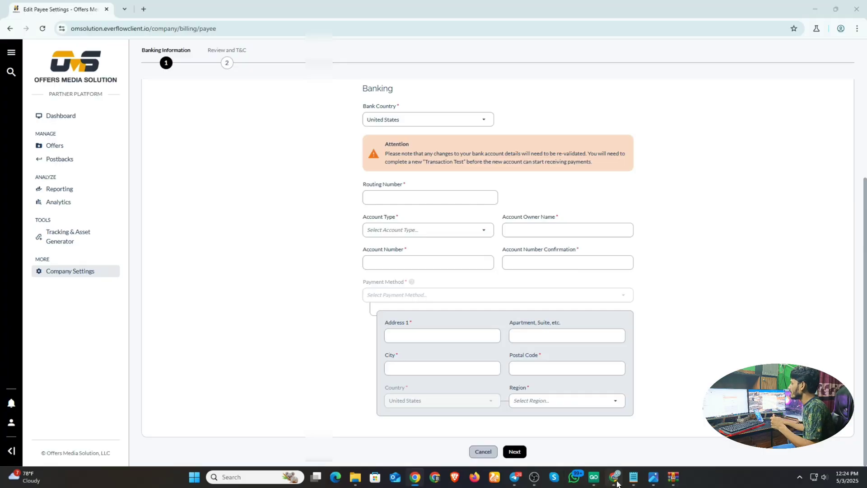
pyautogui.click(380, 197)
pyautogui.write('031100209')
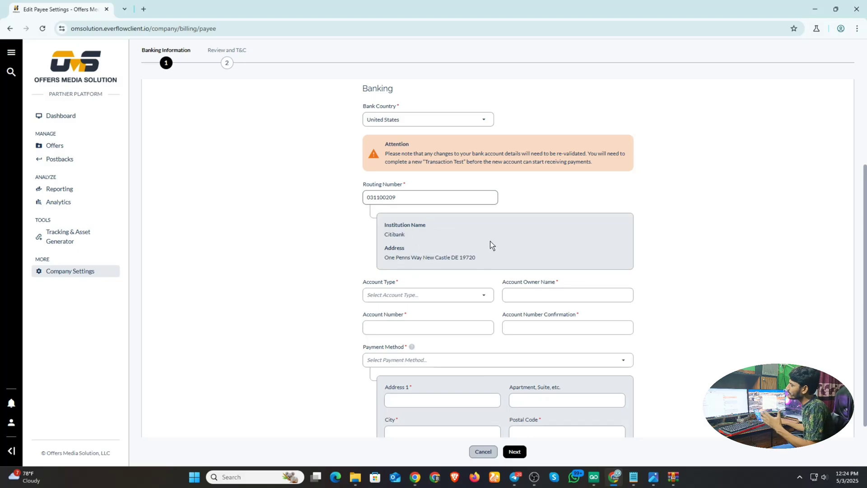
pyautogui.scroll(-2, 476, 243)
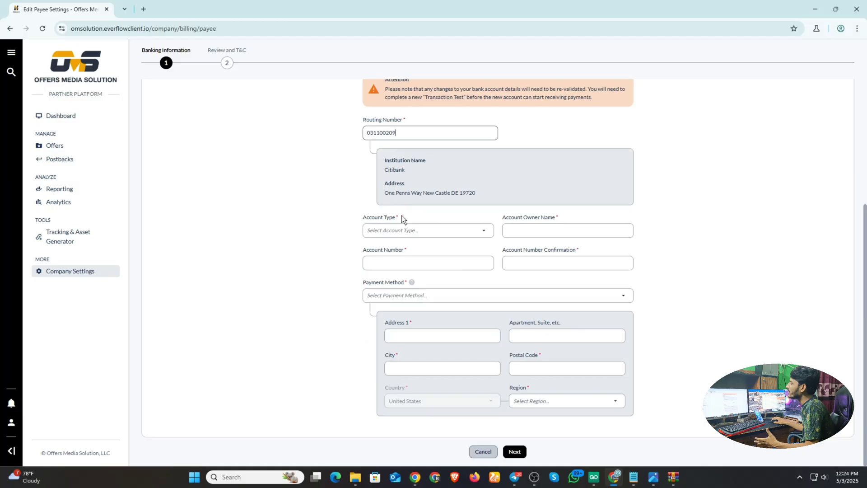
pyautogui.click(484, 233)
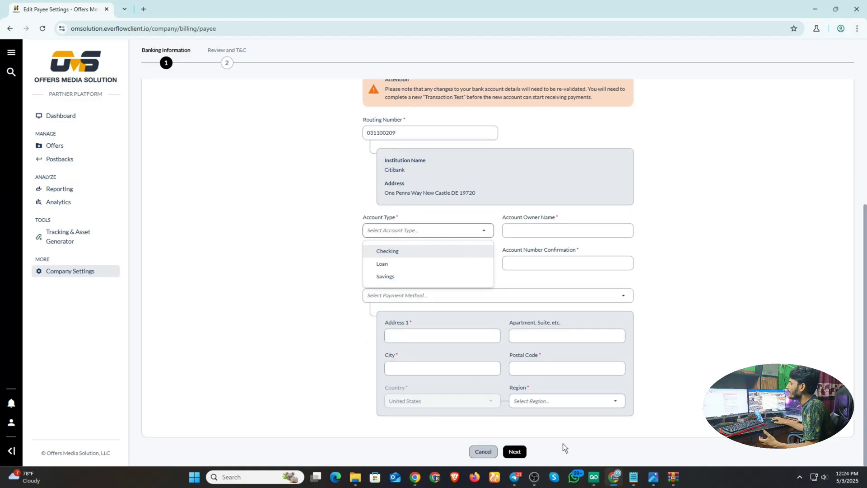
pyautogui.click(421, 473)
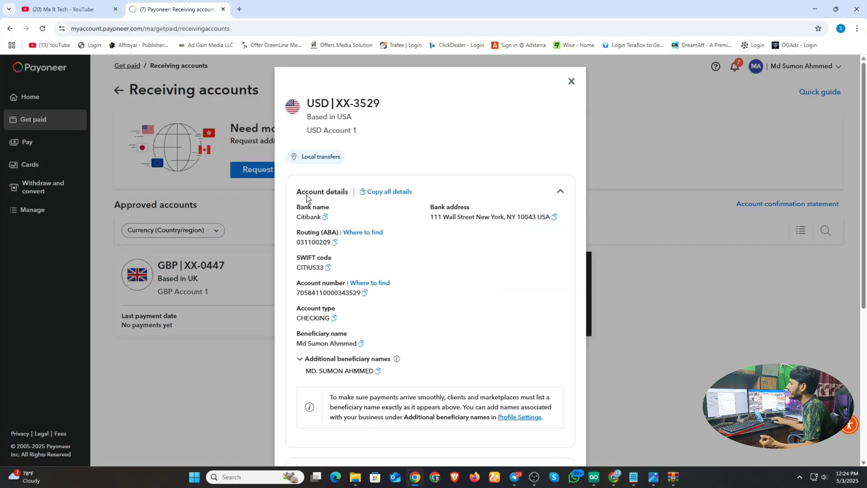
pyautogui.click(615, 476)
pyautogui.click(392, 252)
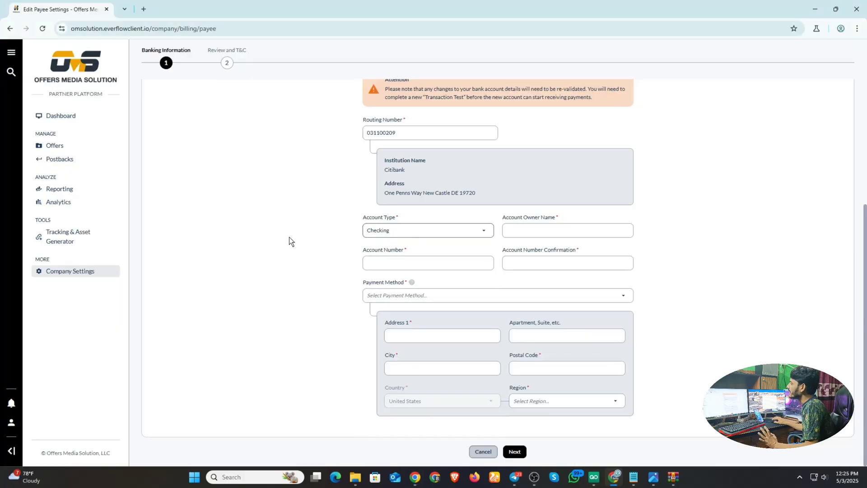
# Fill in the account owner's full name on the payee form.
pyautogui.click(538, 230)
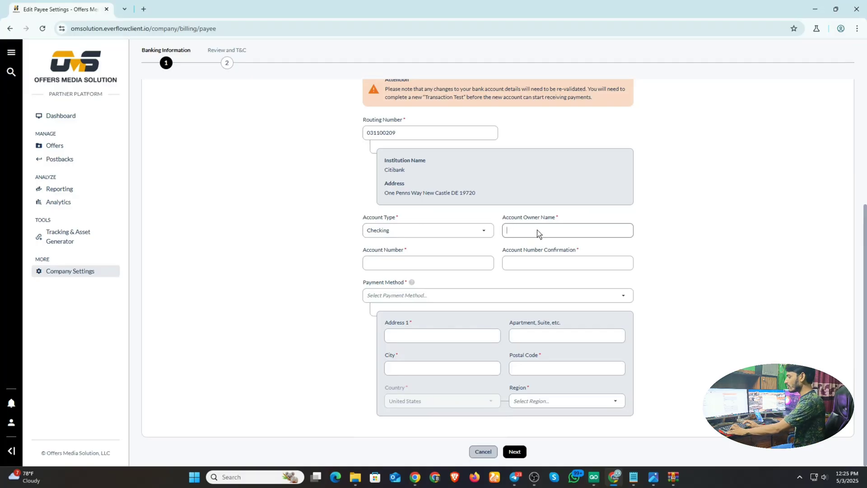
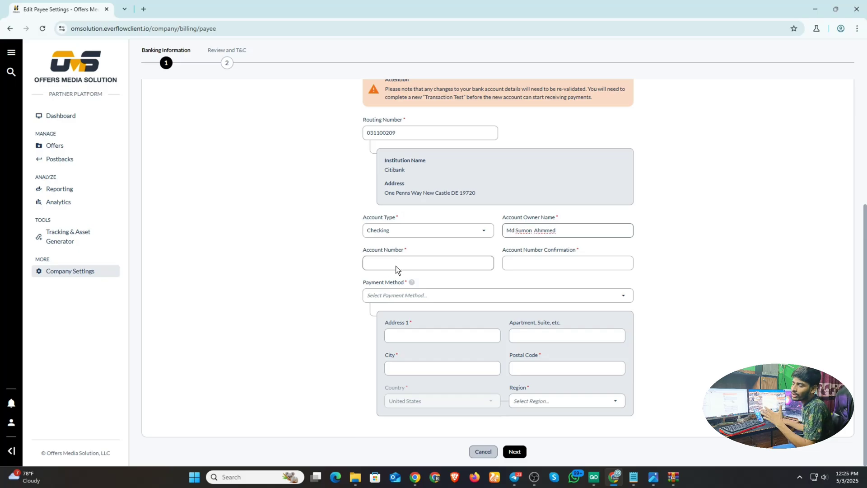
# Paste the Payoneer bank account number into Account Number and its confirmation field.
pyautogui.click(415, 477)
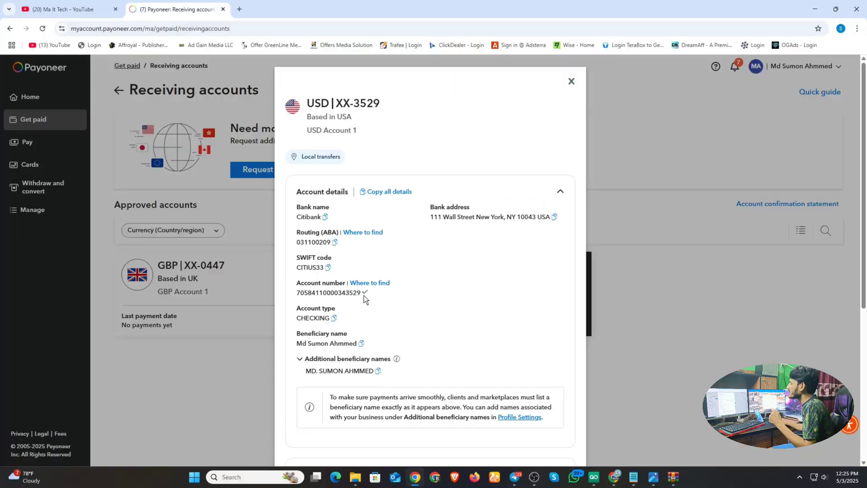
pyautogui.click(614, 477)
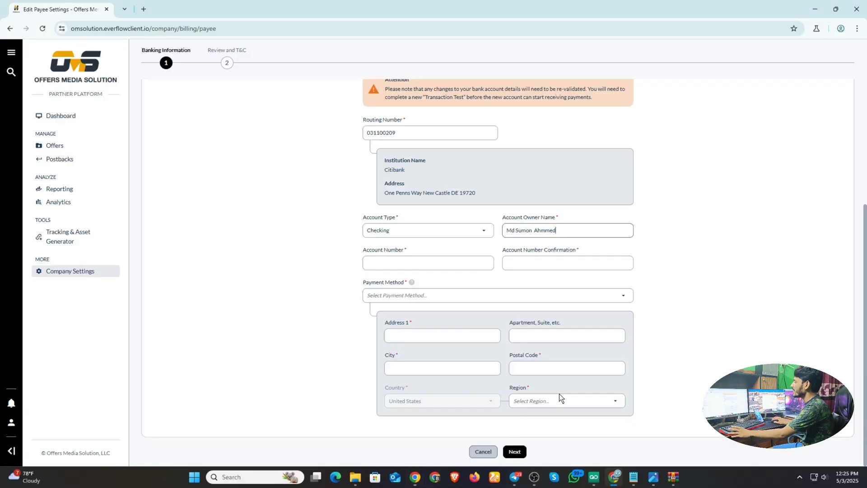
pyautogui.click(389, 260)
pyautogui.hotkey('ctrl', 'v')
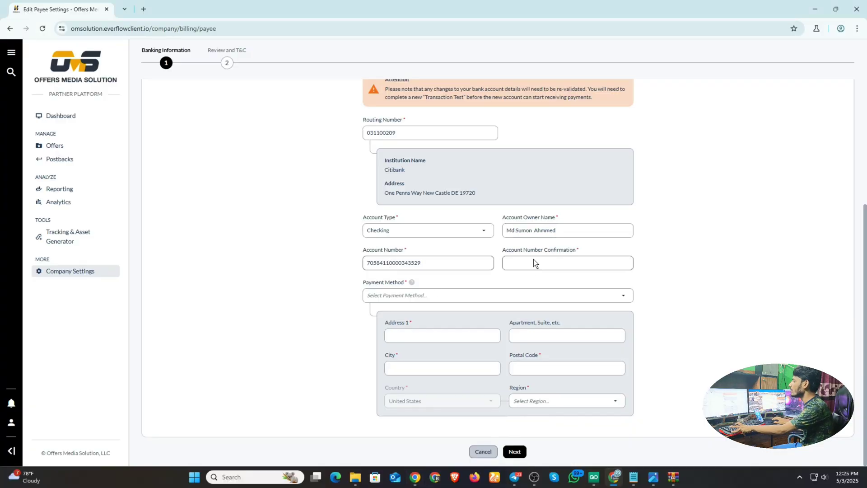
pyautogui.click(533, 263)
pyautogui.hotkey('ctrl', 'v')
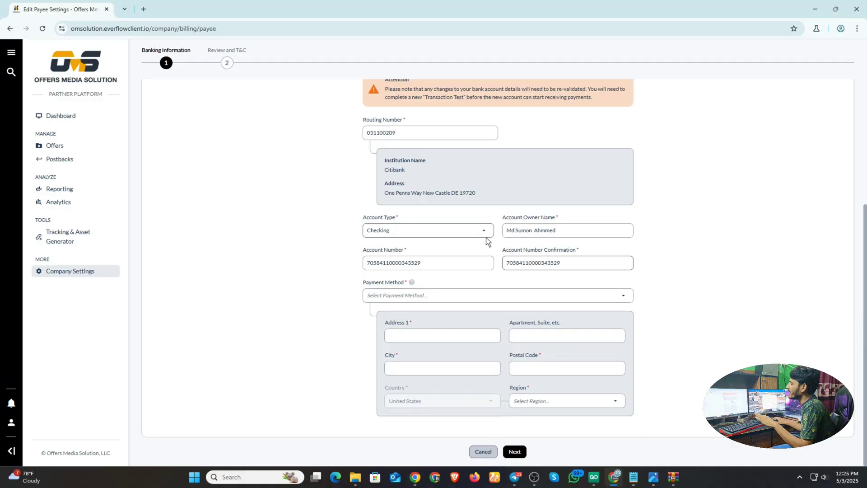
pyautogui.click(623, 299)
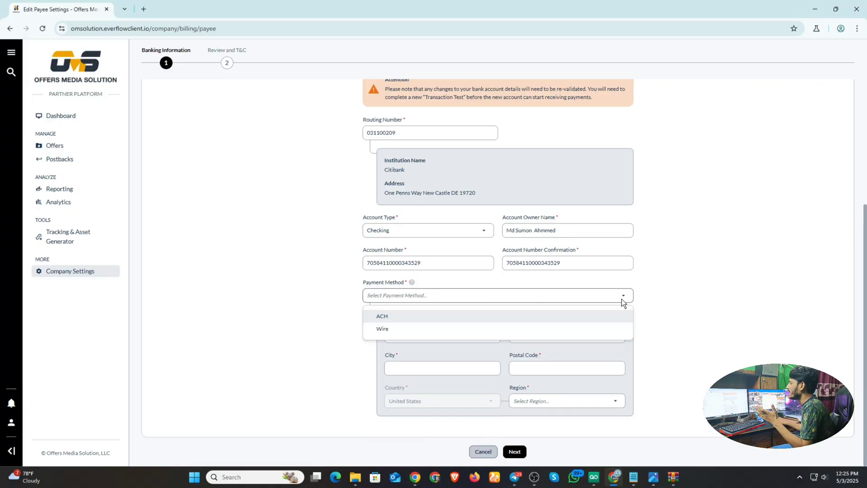
# Choose ACH and paste the Payoneer bank street address into Address 1 and Apartment, Suite.
pyautogui.click(382, 316)
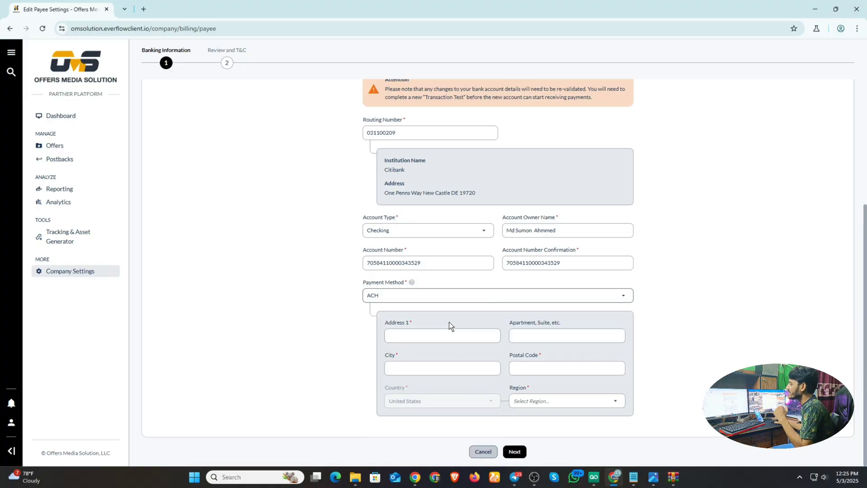
pyautogui.click(419, 340)
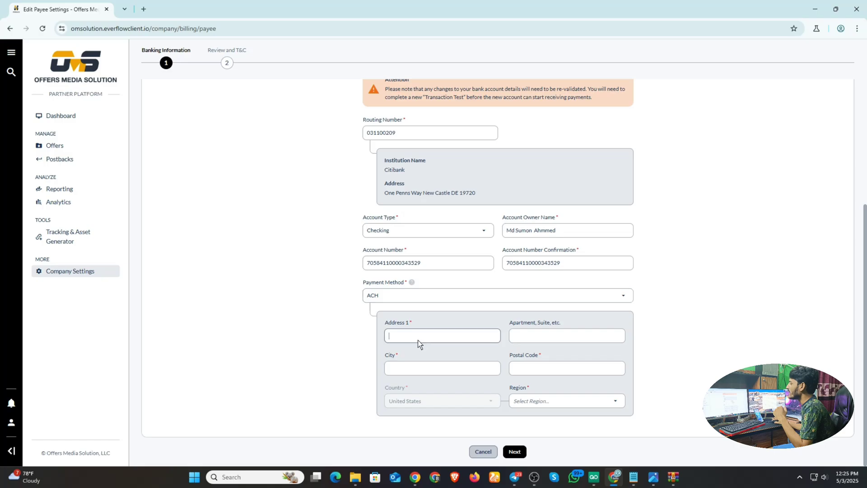
pyautogui.click(415, 477)
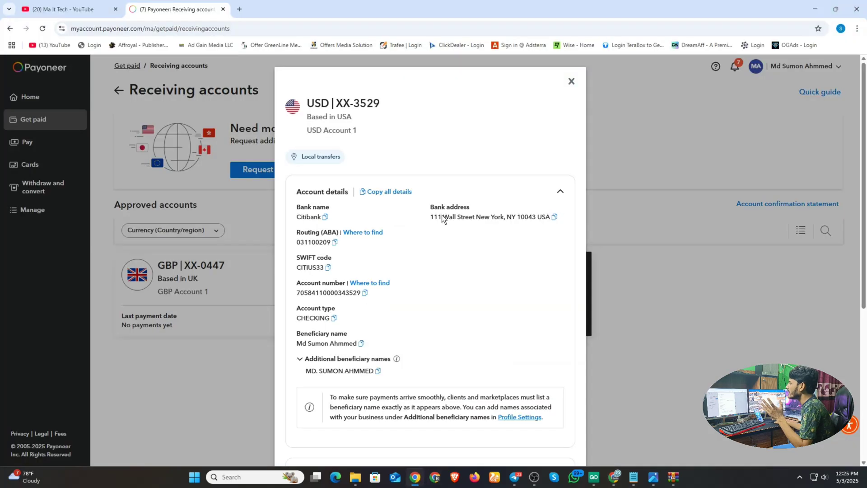
pyautogui.moveTo(427, 218); pyautogui.dragTo(452, 216)
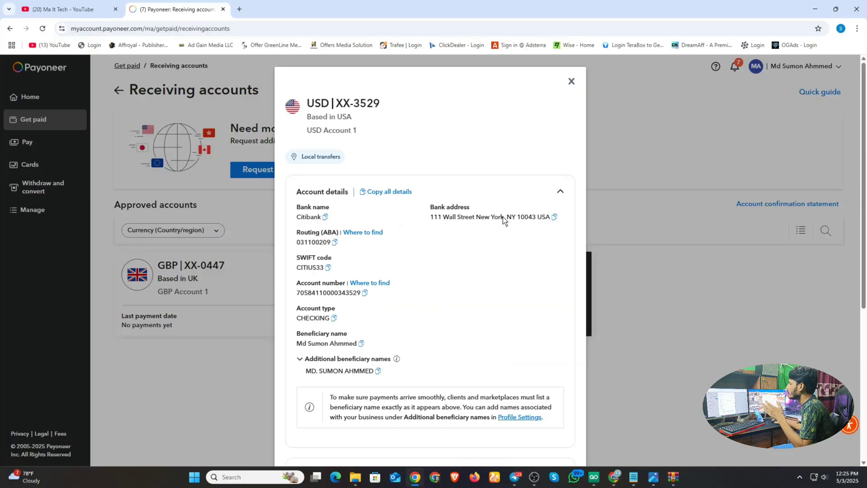
pyautogui.moveTo(504, 218); pyautogui.dragTo(431, 218)
pyautogui.hotkey('ctrl', 'c')
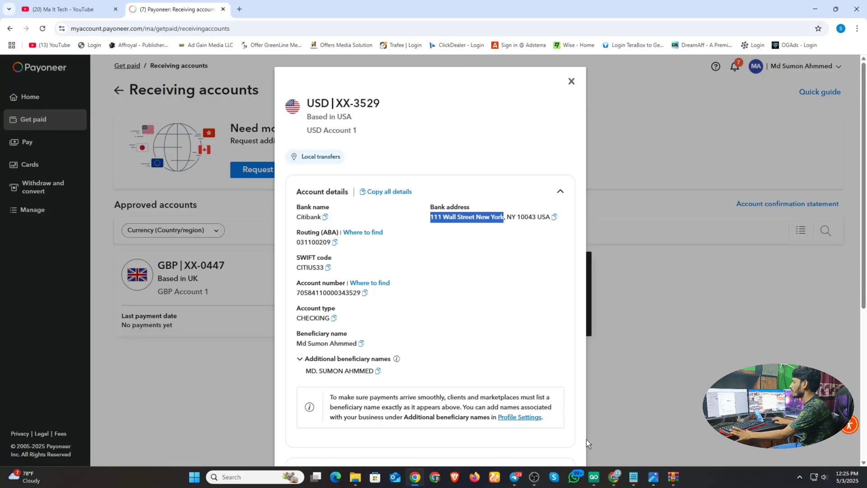
pyautogui.click(614, 477)
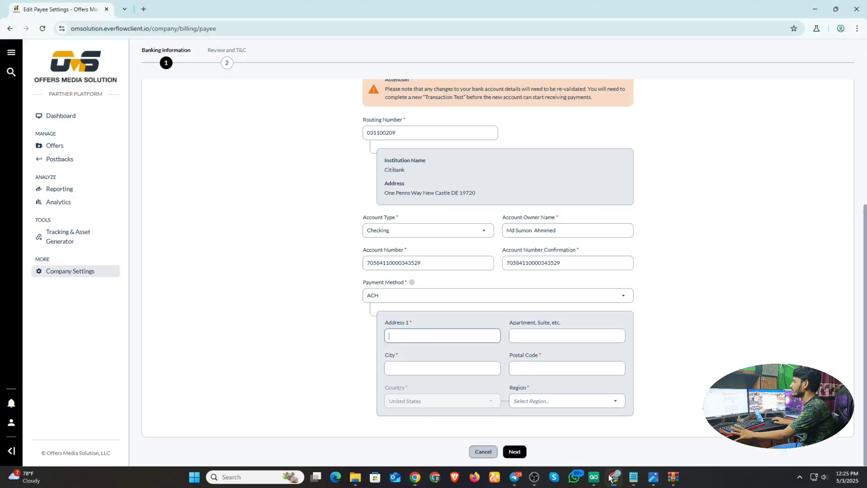
pyautogui.click(411, 331)
pyautogui.hotkey('ctrl', 'v')
pyautogui.click(522, 336)
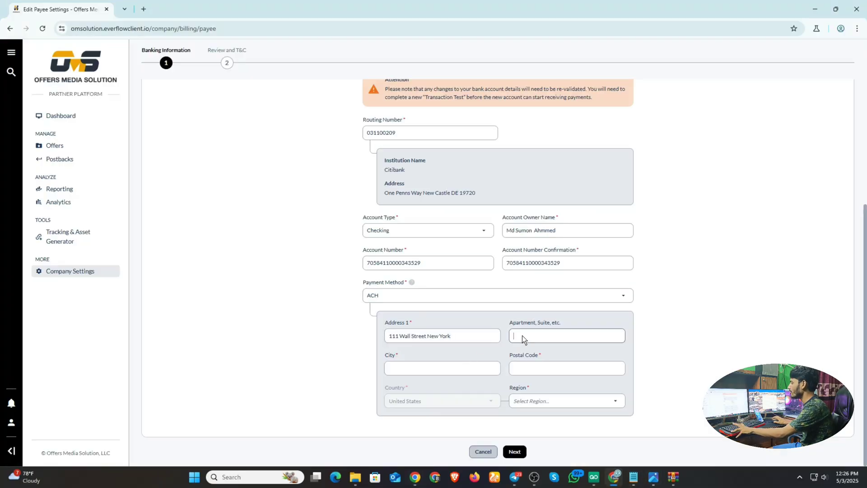
pyautogui.hotkey('ctrl', 'v')
# Select the city New York in Payoneer's bank address for the City field.
pyautogui.click(417, 370)
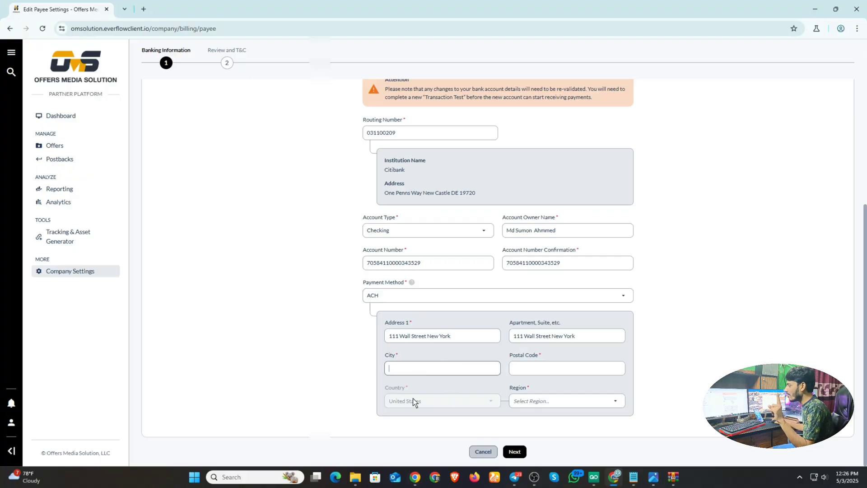
pyautogui.click(415, 477)
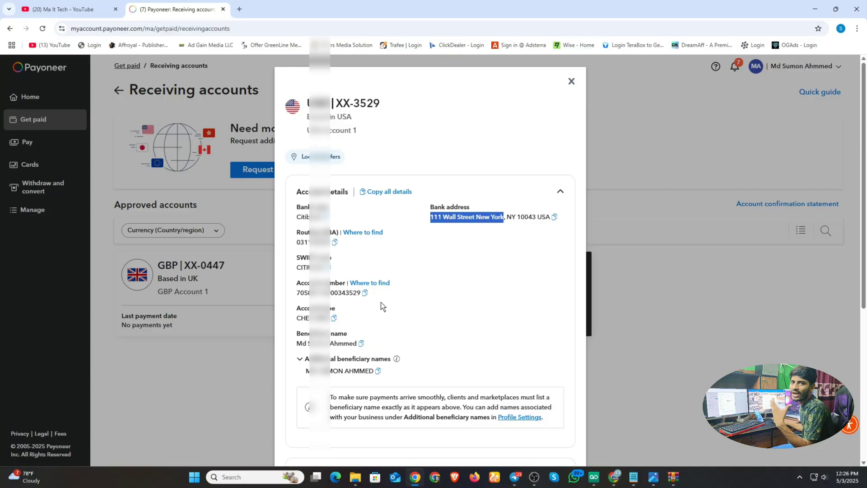
pyautogui.click(500, 217)
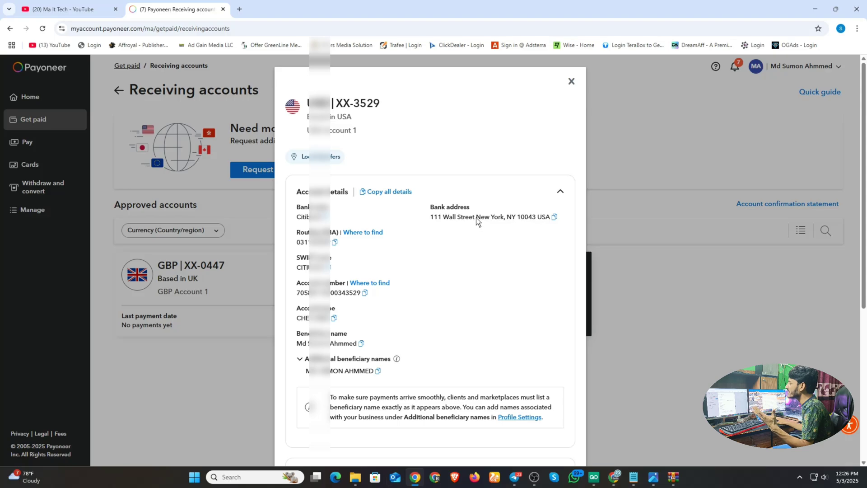
pyautogui.moveTo(477, 218); pyautogui.dragTo(503, 218)
pyautogui.hotkey('ctrl', 'c')
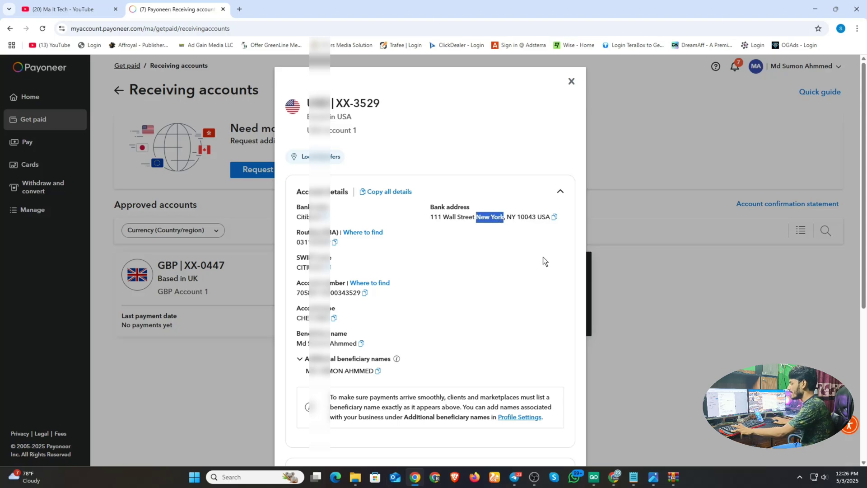
# Paste New York as the city and copy the bank's postal code 10043 from Payoneer.
pyautogui.click(610, 475)
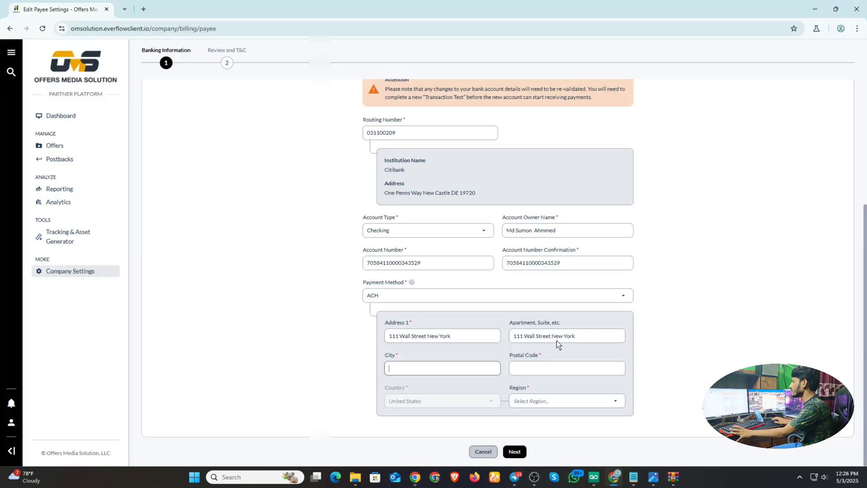
pyautogui.click(425, 371)
pyautogui.hotkey('ctrl', 'v')
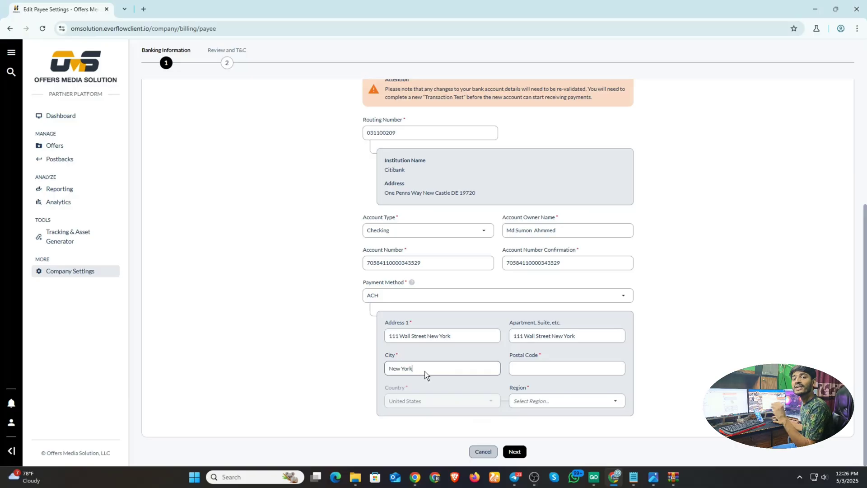
pyautogui.click(528, 367)
pyautogui.click(416, 476)
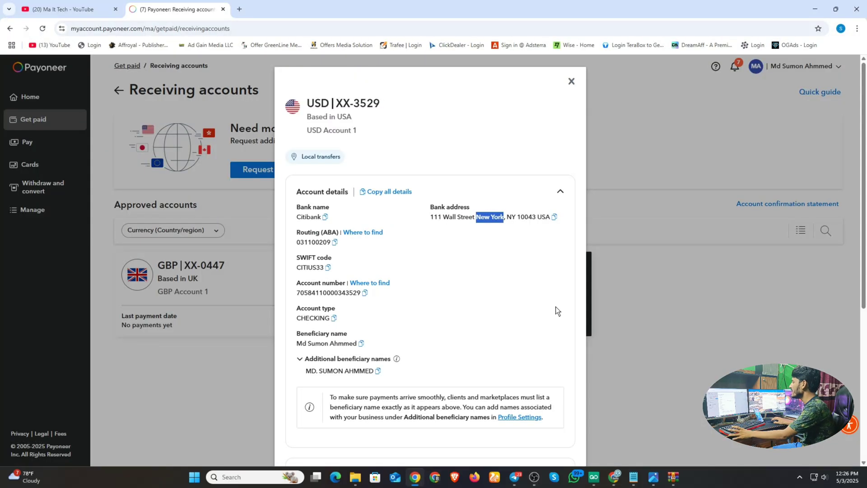
pyautogui.moveTo(519, 219); pyautogui.dragTo(528, 219)
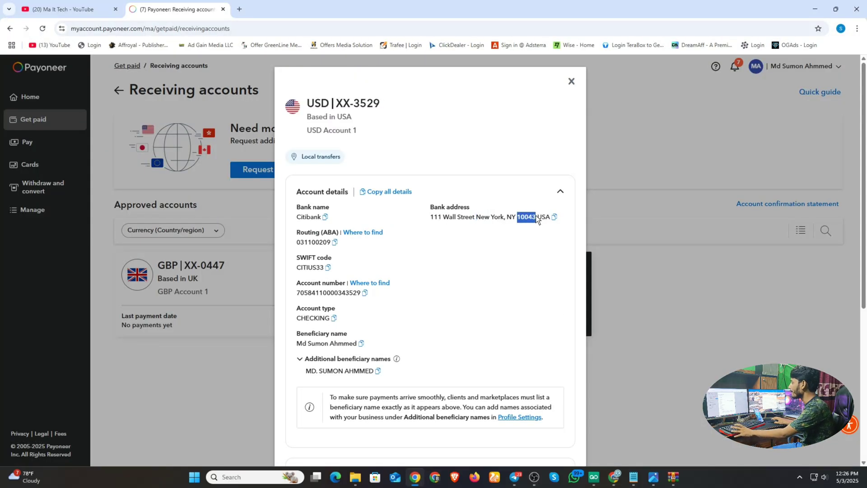
pyautogui.click(615, 477)
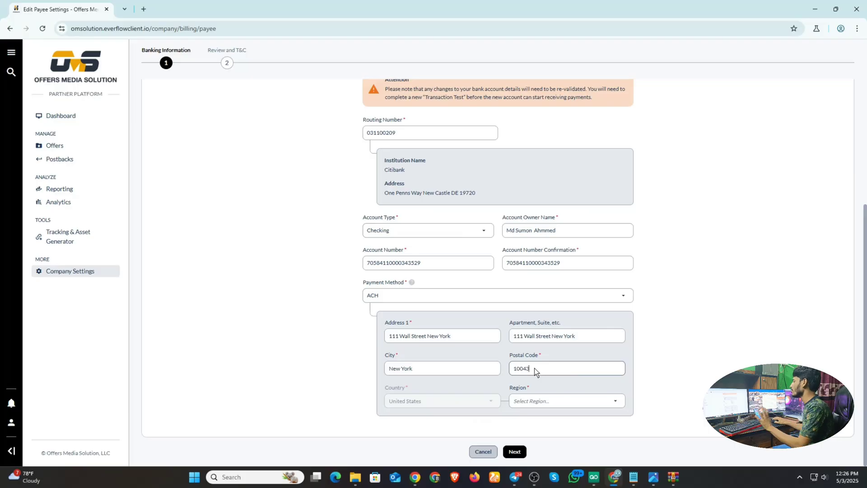
# Choose New York (US) as the region and advance to the review and terms step.
pyautogui.click(545, 402)
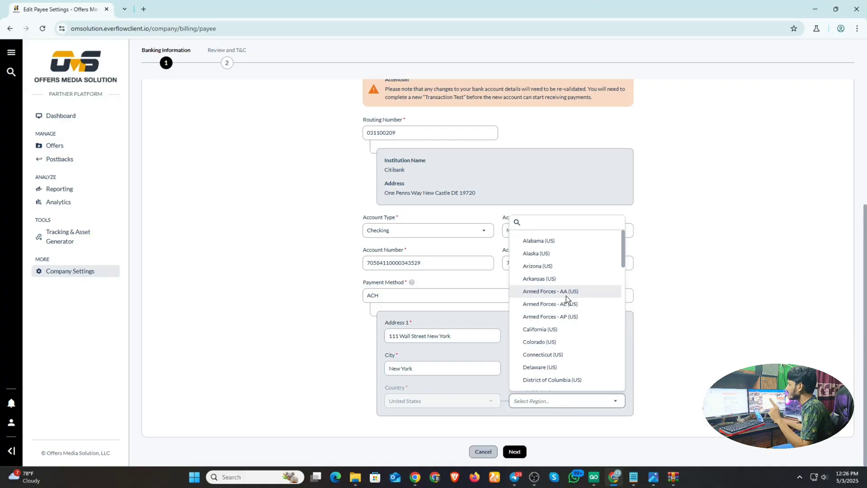
pyautogui.scroll(-1, 566, 296)
pyautogui.scroll(-7, 583, 332)
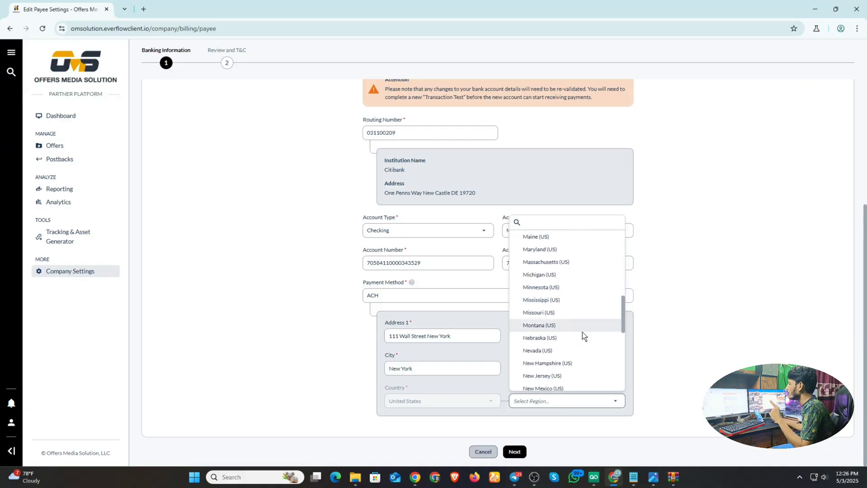
pyautogui.write('n')
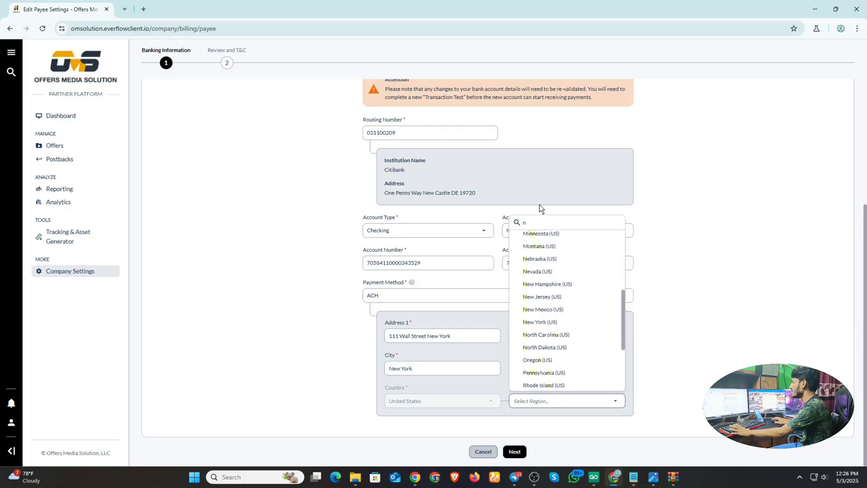
pyautogui.click(544, 321)
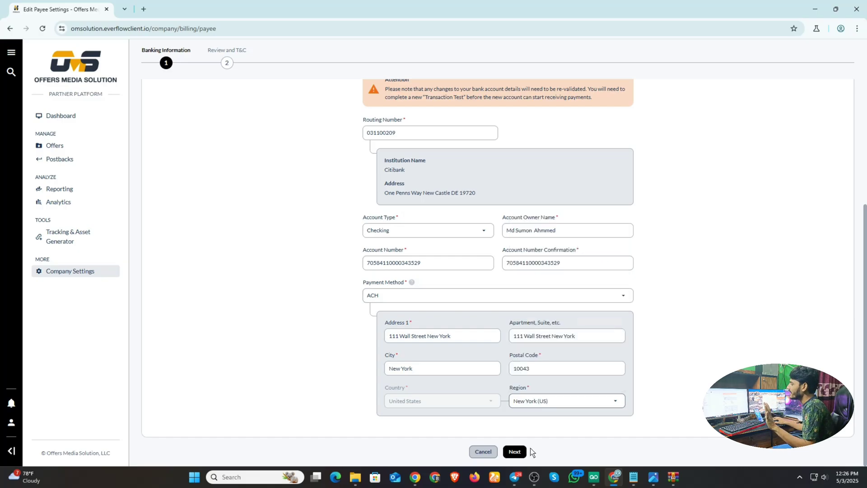
pyautogui.click(515, 451)
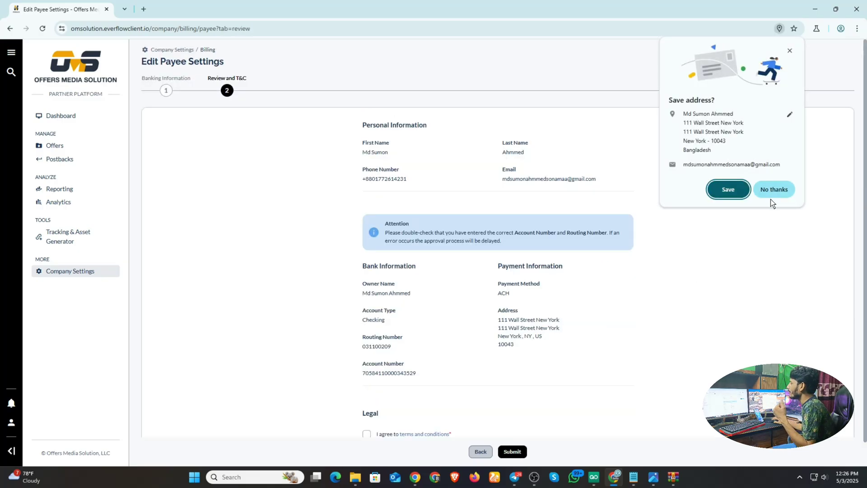
# Submit the payee information, then choose Enter Tax Details for Everflow Pay on Billing.
pyautogui.click(771, 197)
pyautogui.scroll(-1, 530, 214)
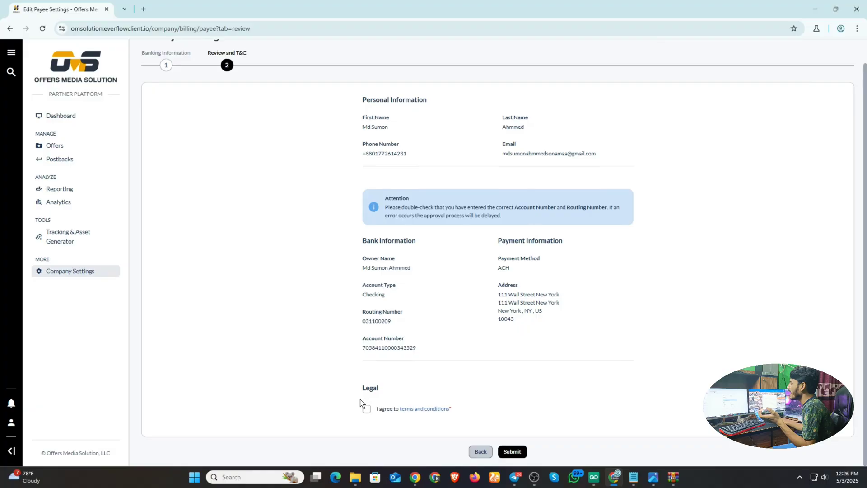
pyautogui.click(513, 450)
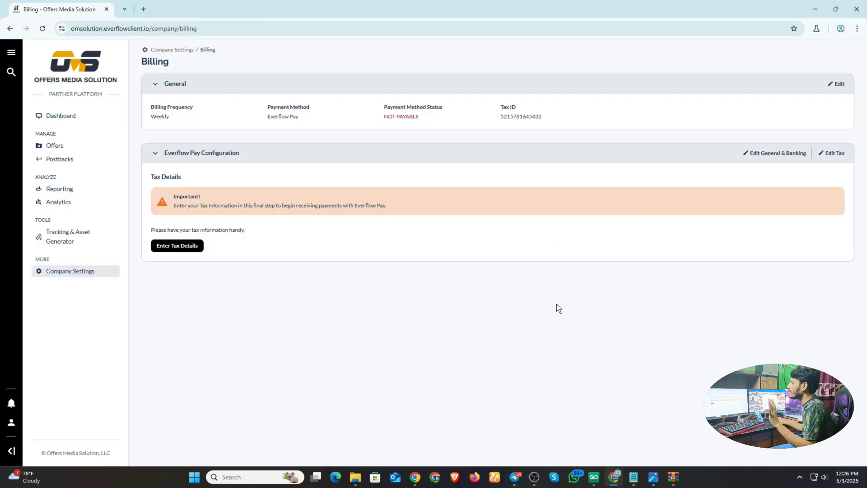
pyautogui.click(177, 247)
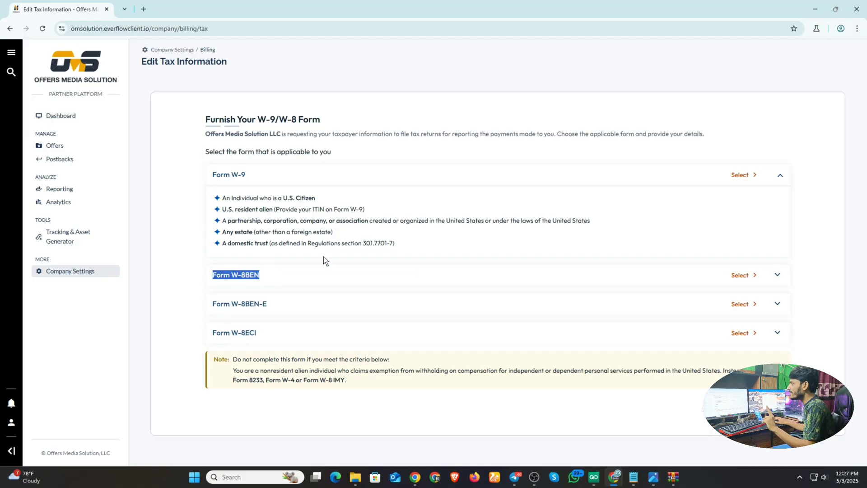
# Select Form W-8BEN from the list of tax forms.
pyautogui.click(310, 249)
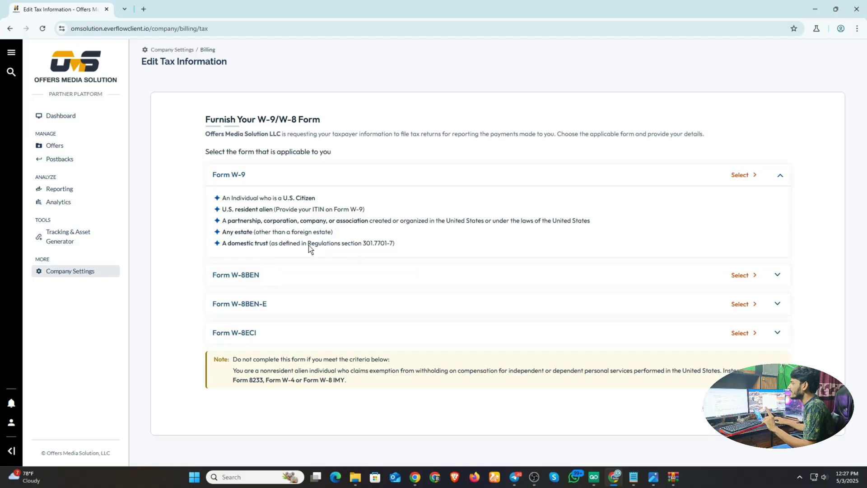
pyautogui.click(740, 277)
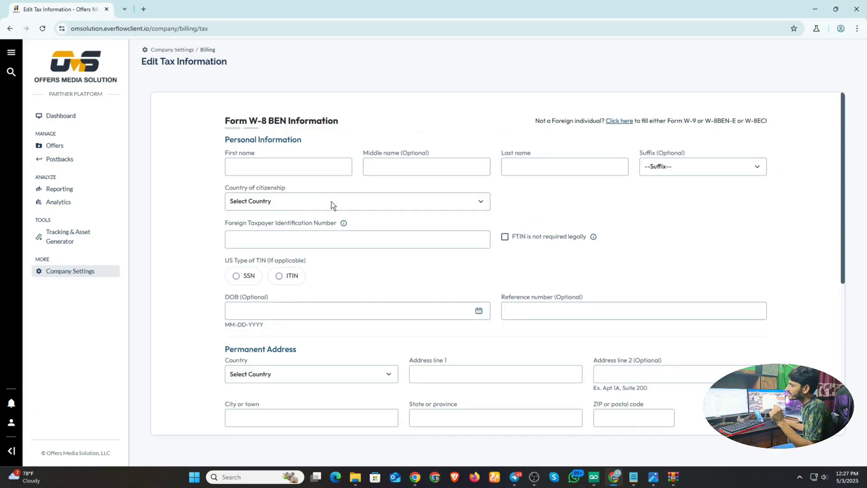
# Enter the payee's first and last name, pick Bangladesh (BG) citizenship, and tick FTIN not legally required.
pyautogui.click(269, 169)
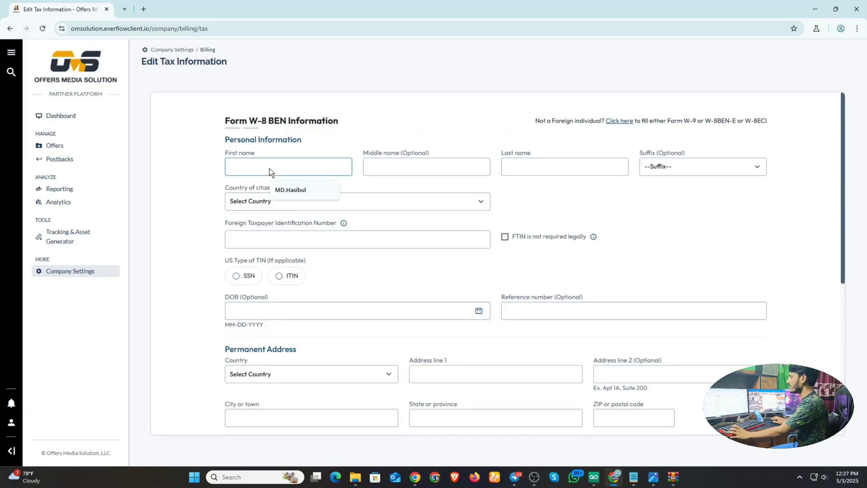
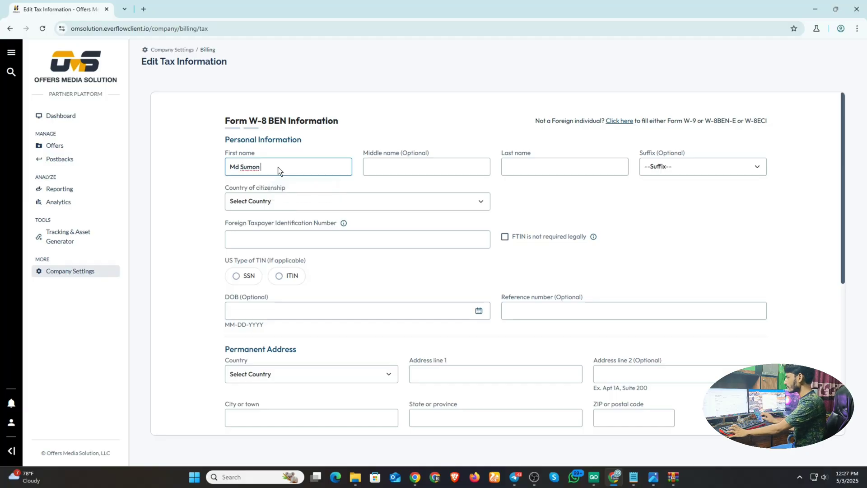
pyautogui.click(527, 174)
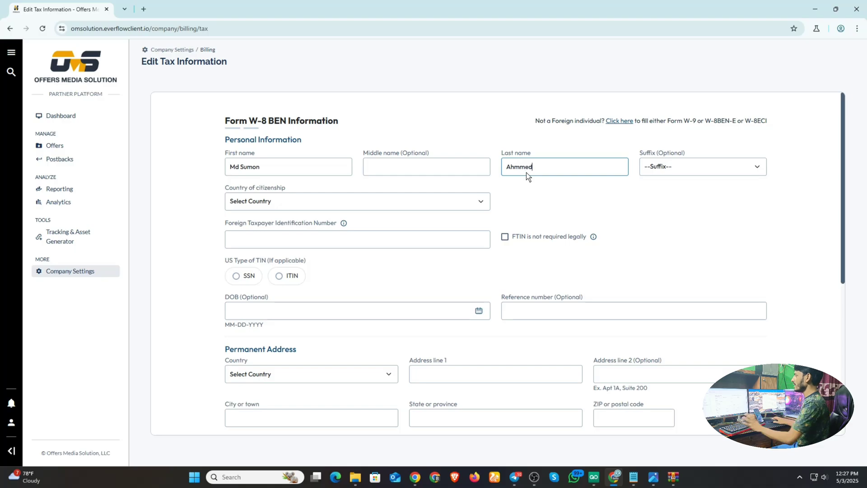
pyautogui.click(271, 202)
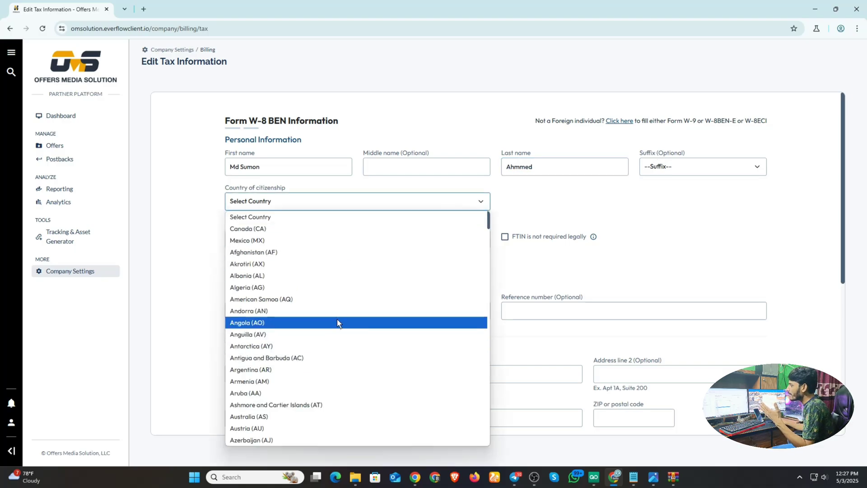
pyautogui.scroll(-4, 337, 319)
pyautogui.click(254, 307)
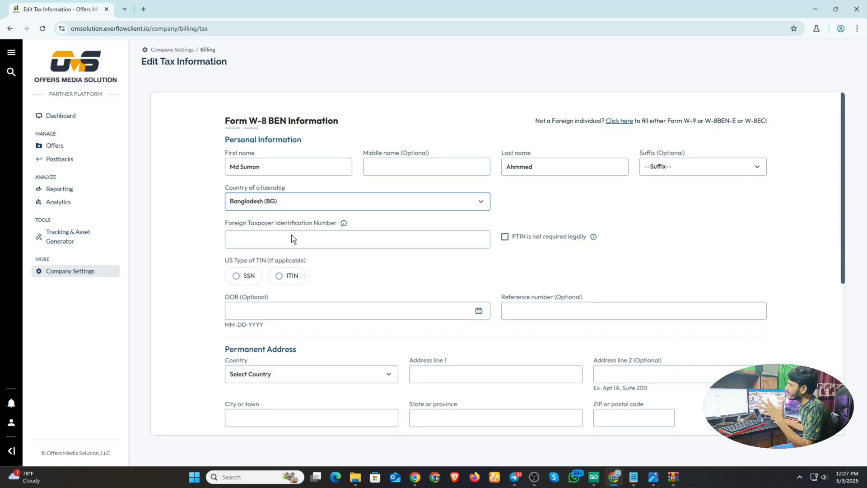
pyautogui.click(506, 238)
pyautogui.scroll(-3, 497, 242)
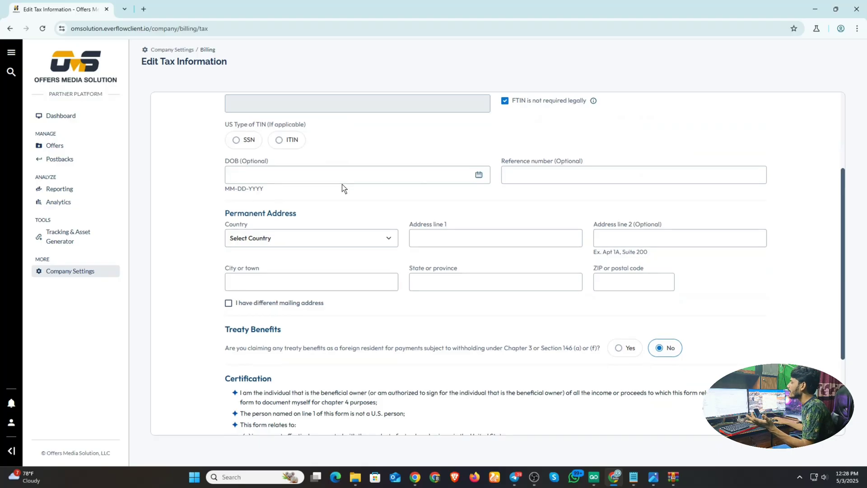
pyautogui.scroll(-2, 392, 174)
# Fill the permanent address: country Bangladesh (BG), street, city, state and postal code.
pyautogui.click(351, 149)
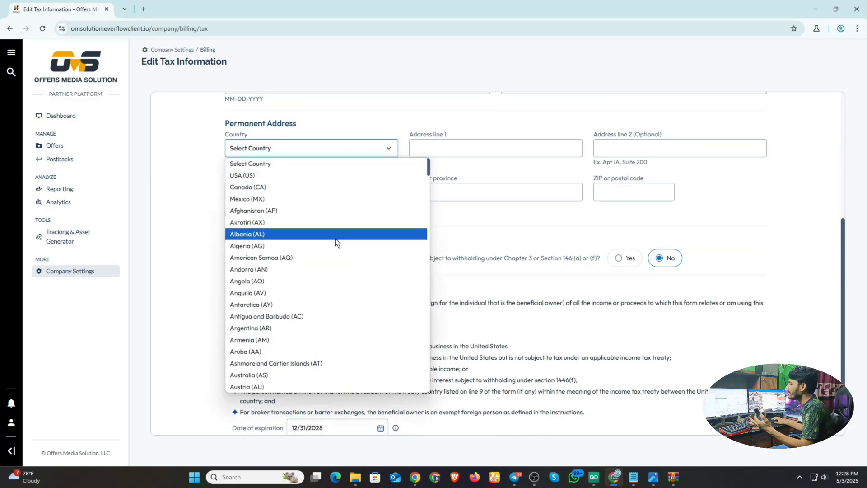
pyautogui.scroll(-2, 325, 262)
pyautogui.click(276, 355)
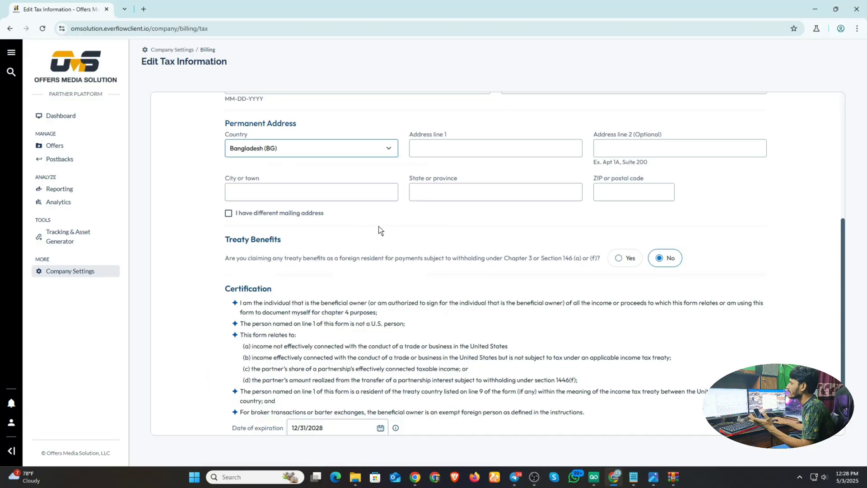
pyautogui.click(444, 148)
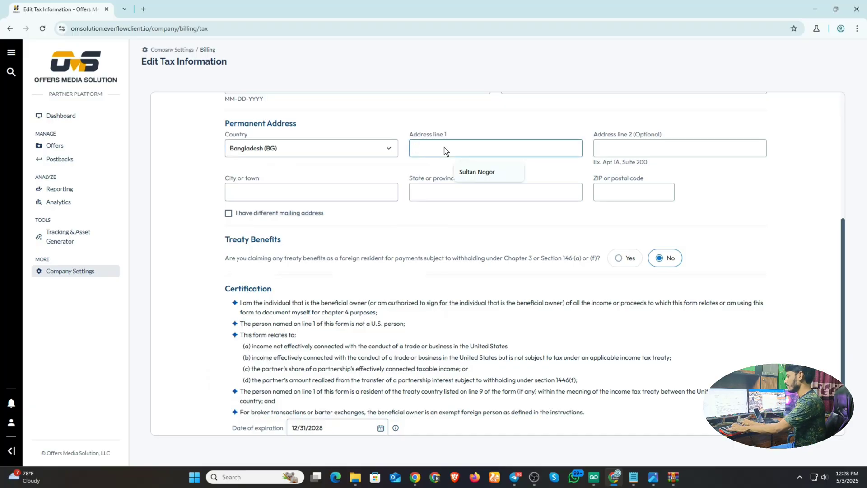
pyautogui.write('Joypur')
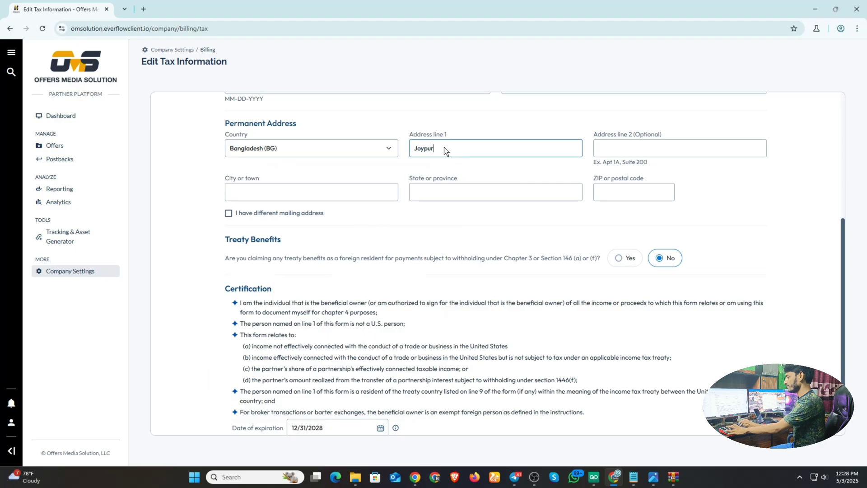
pyautogui.write('hat rajsha')
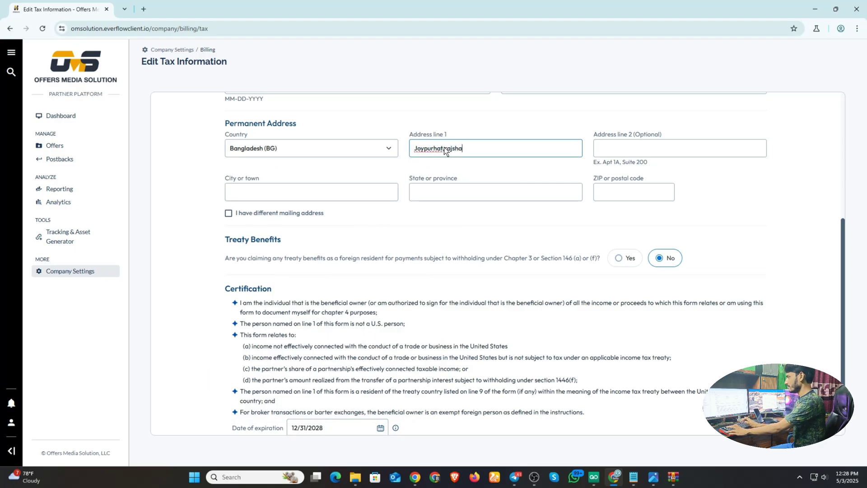
pyautogui.write('hi,')
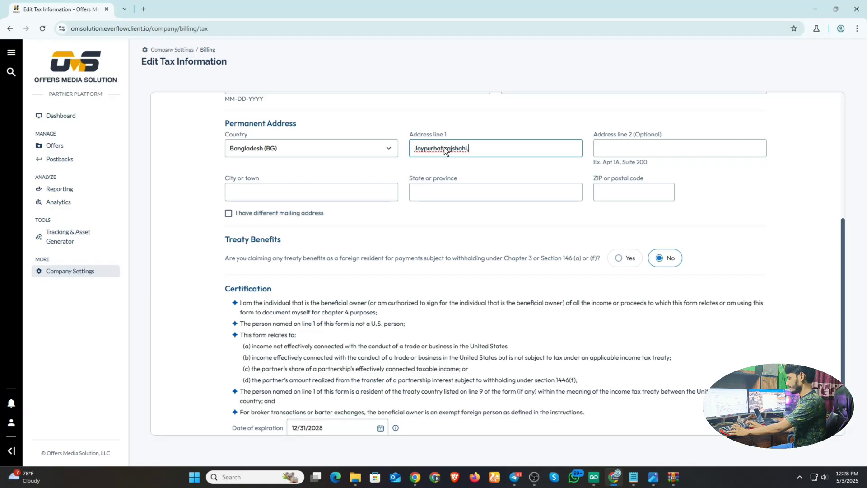
pyautogui.write('Khgetlal')
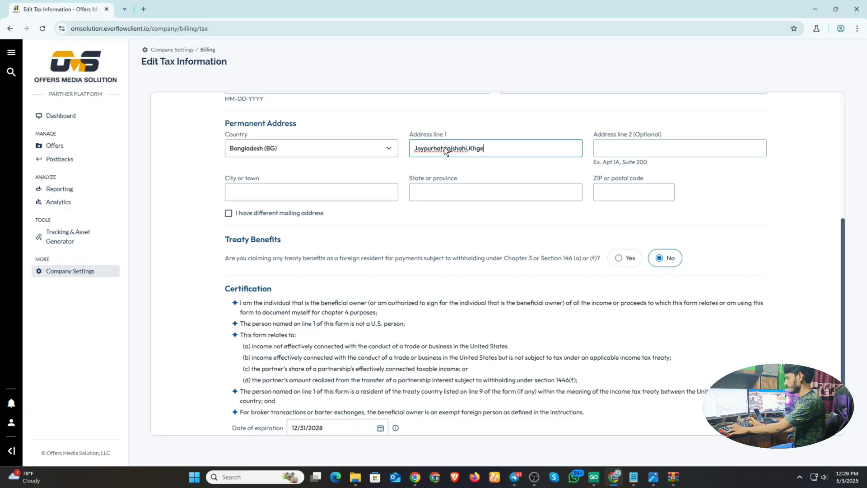
pyautogui.press('BackSpace')
pyautogui.press('BackSpace')
pyautogui.press('BackSpace')
pyautogui.press('BackSpace')
pyautogui.press('BackSpace')
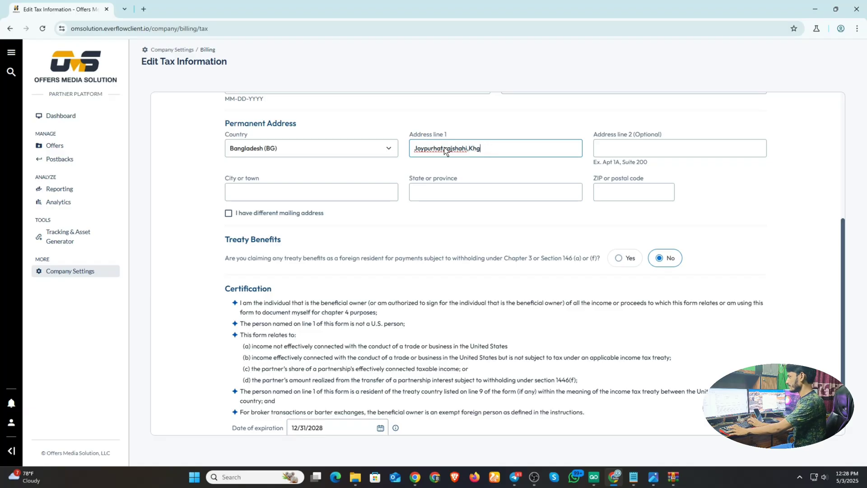
pyautogui.write('etlal')
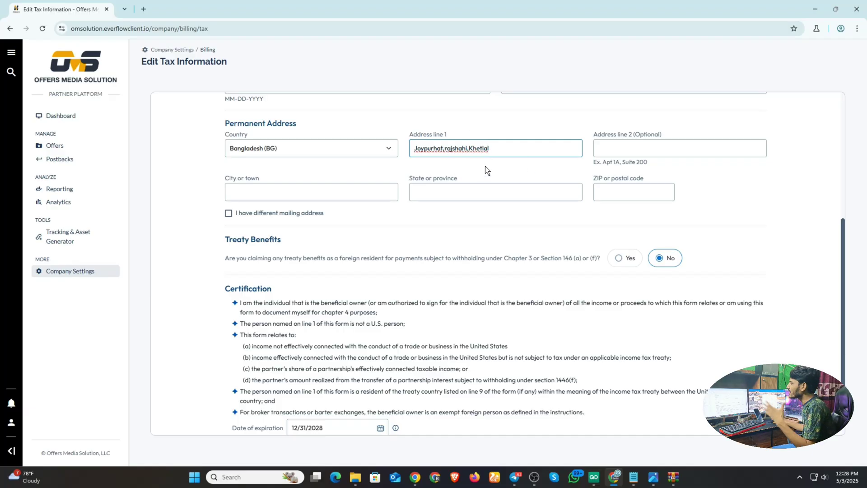
pyautogui.click(247, 194)
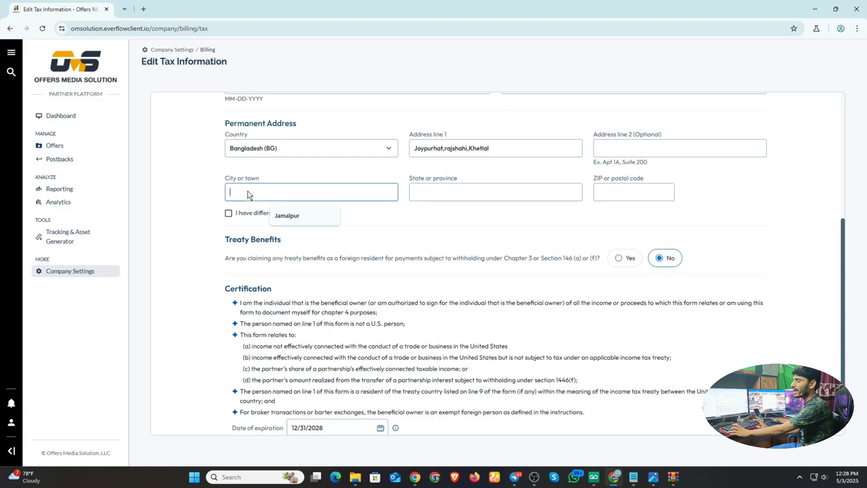
pyautogui.write('Jo')
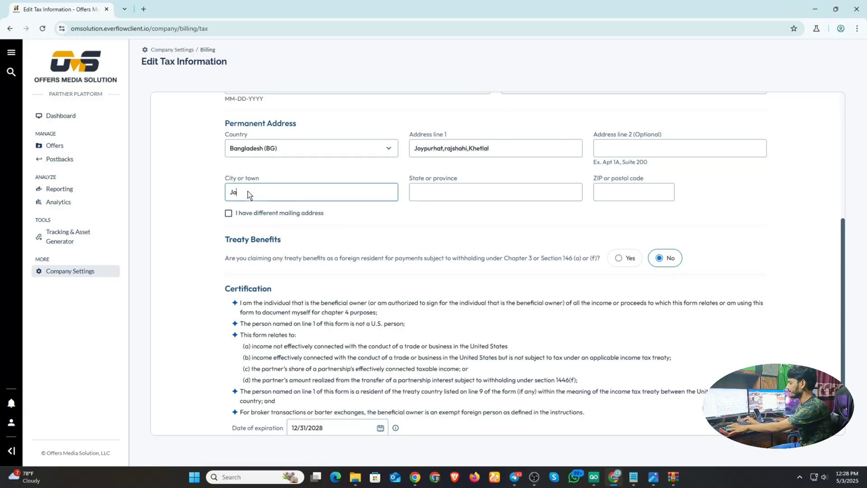
pyautogui.write('ypurhat')
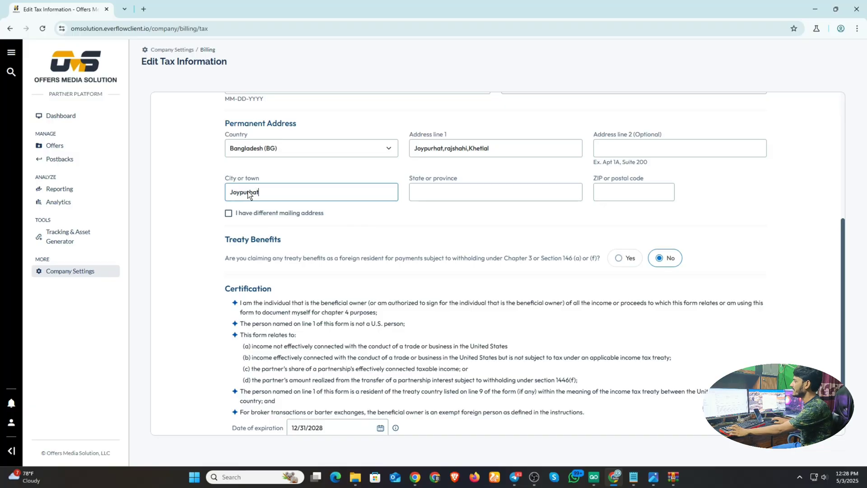
pyautogui.click(456, 197)
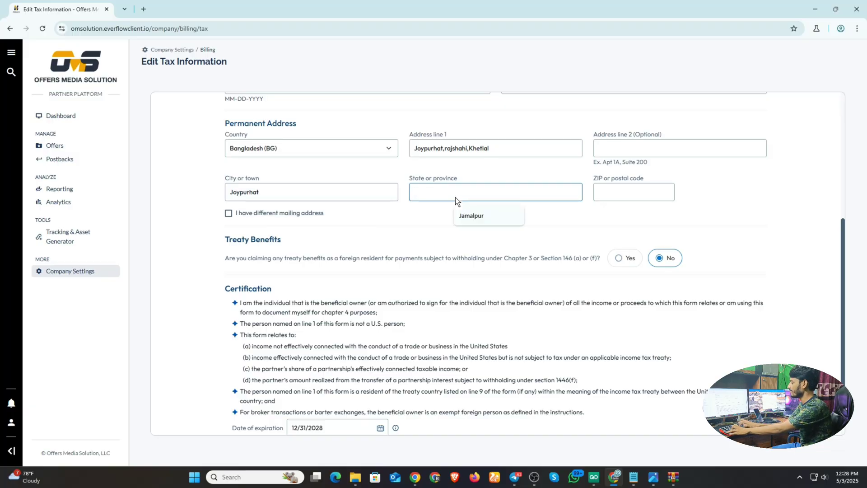
pyautogui.write('Hoypur')
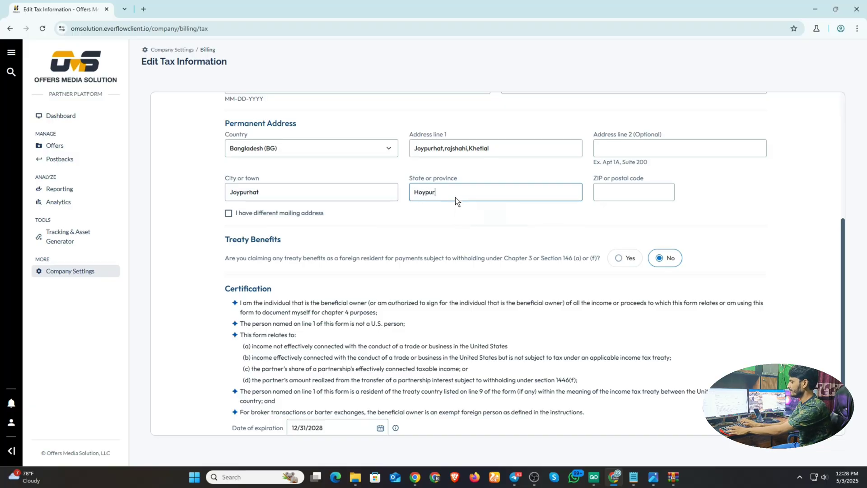
pyautogui.write('hat')
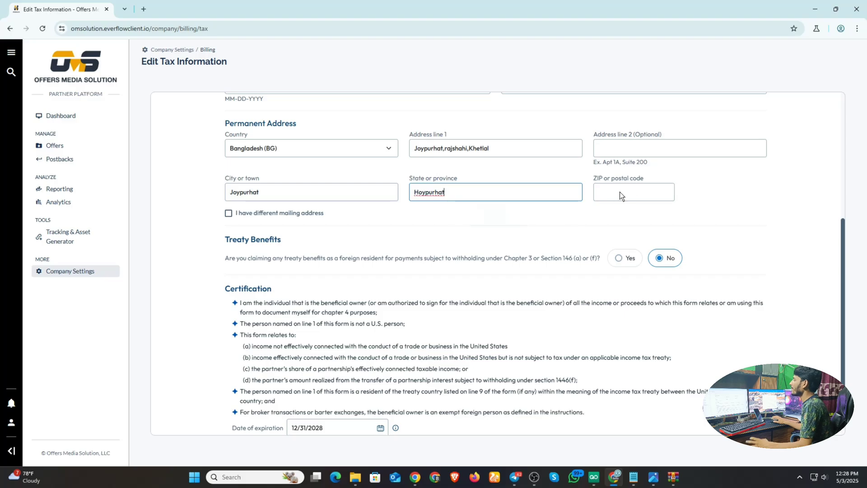
pyautogui.click(619, 191)
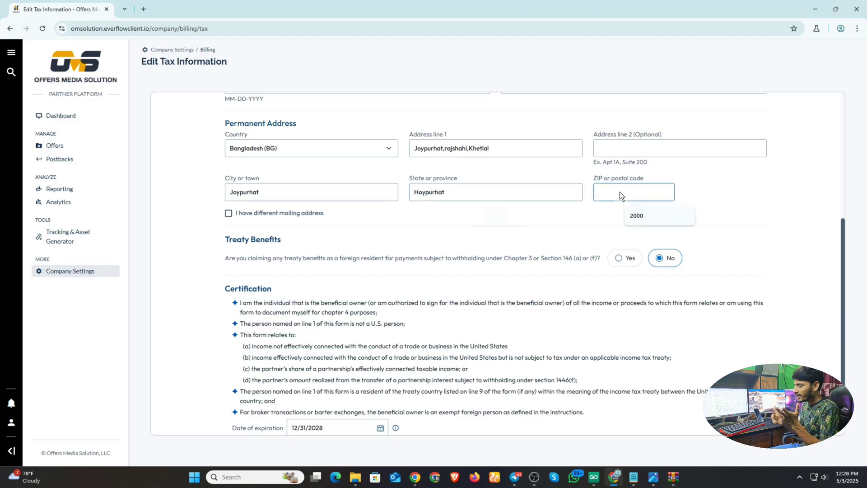
pyautogui.write('5900')
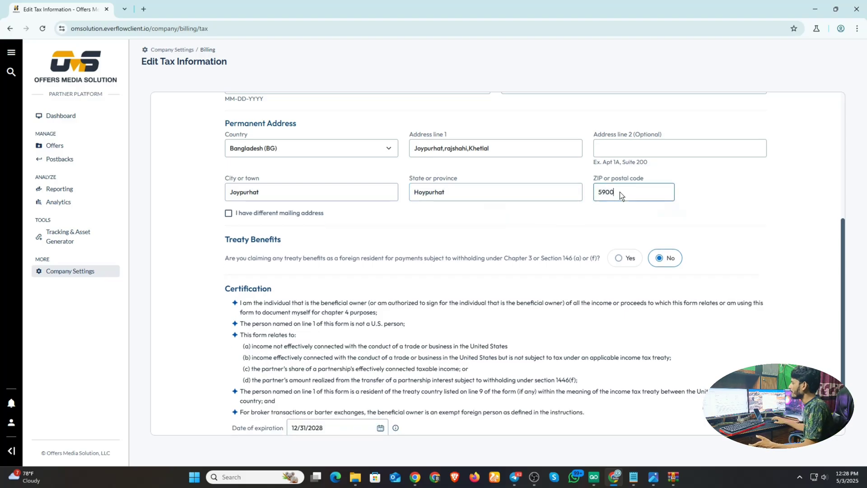
# Leave the separate mailing address off and continue to the W-8BEN preview.
pyautogui.click(228, 214)
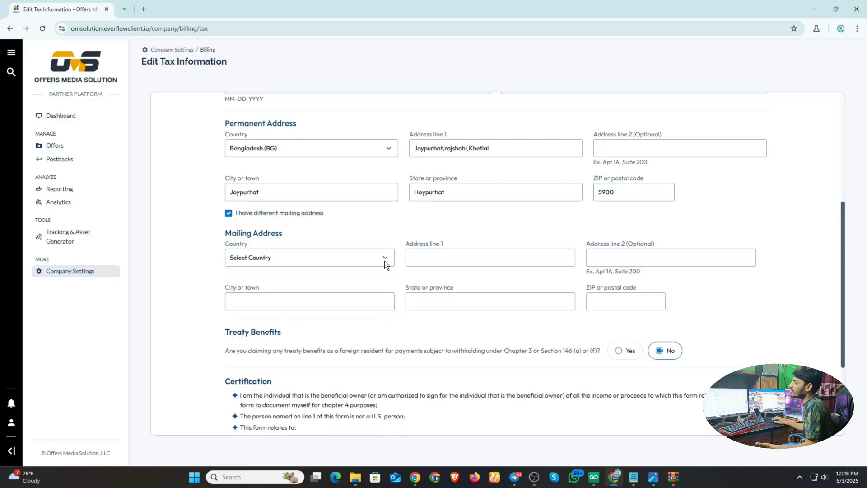
pyautogui.click(249, 214)
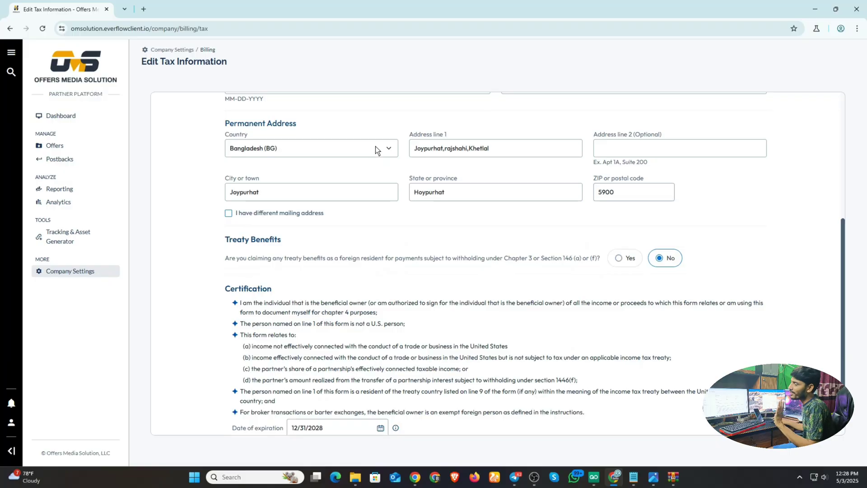
pyautogui.scroll(-1, 447, 179)
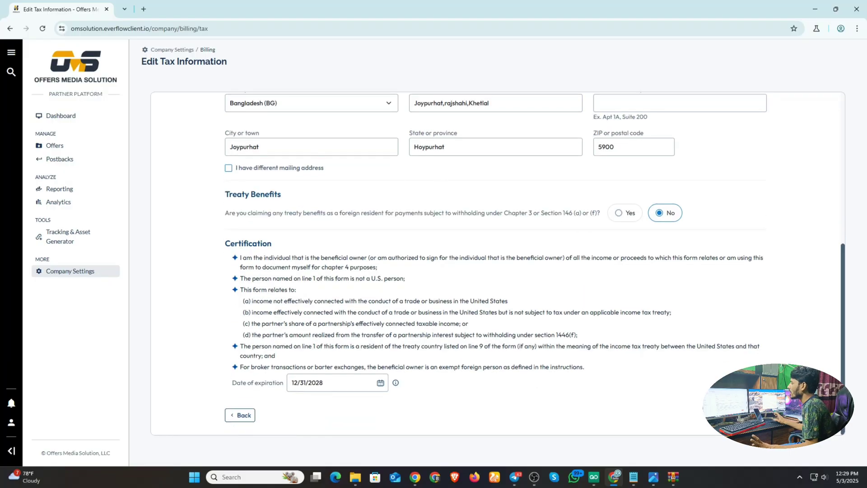
pyautogui.click(745, 415)
# Tick the Part III certification of capacity to sign for the line 1 person.
pyautogui.click(783, 166)
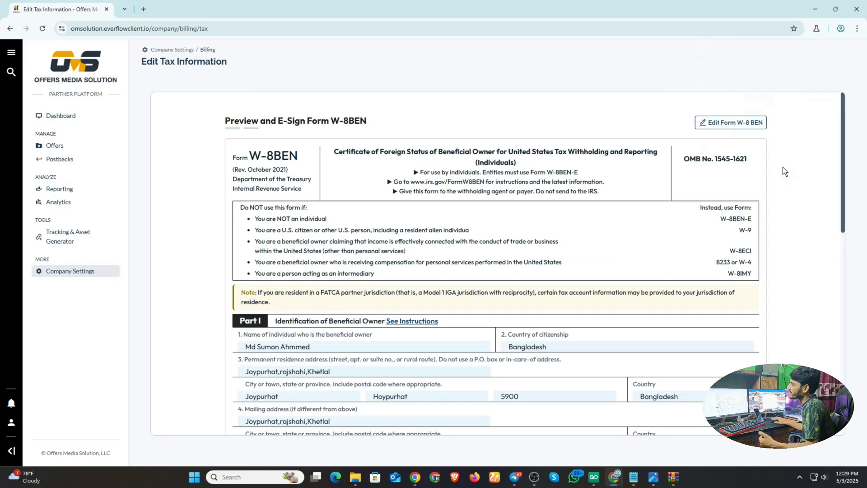
pyautogui.scroll(-10, 548, 201)
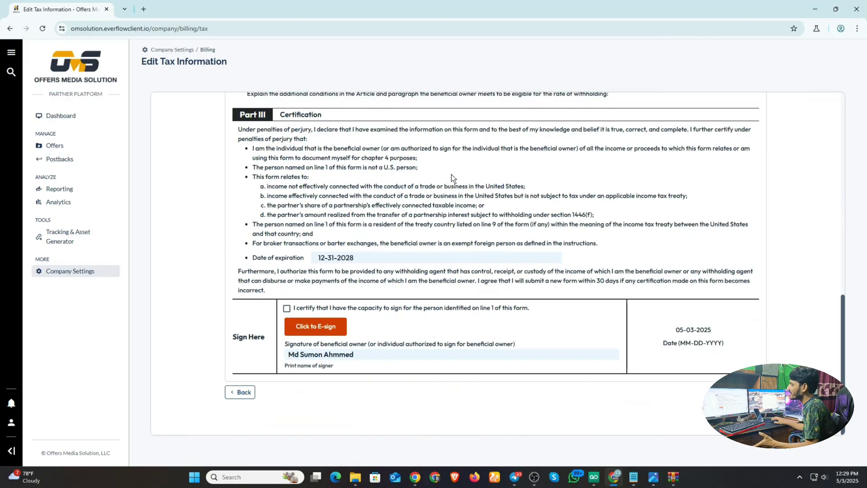
pyautogui.click(287, 308)
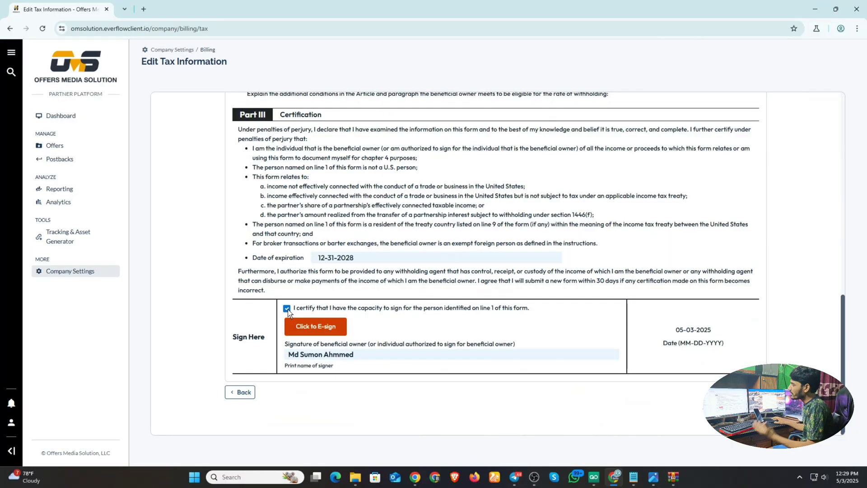
# Adopt a typed e-signature in the third style with the authorization box ticked.
pyautogui.click(311, 326)
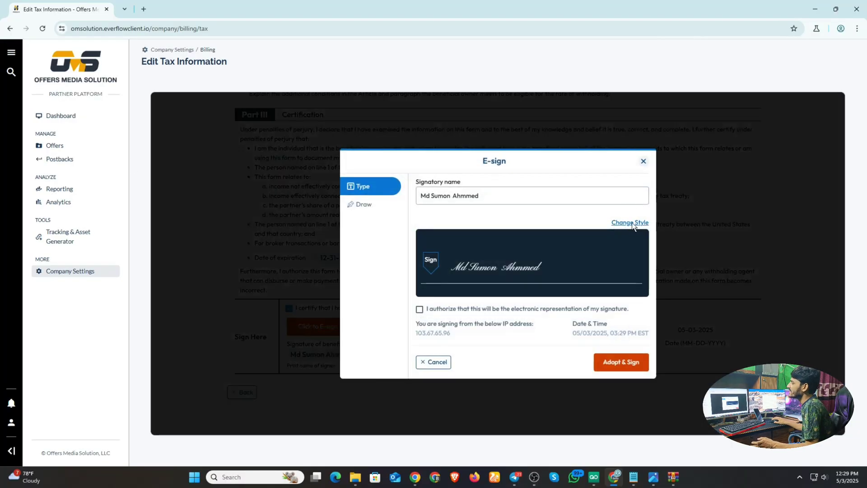
pyautogui.click(624, 223)
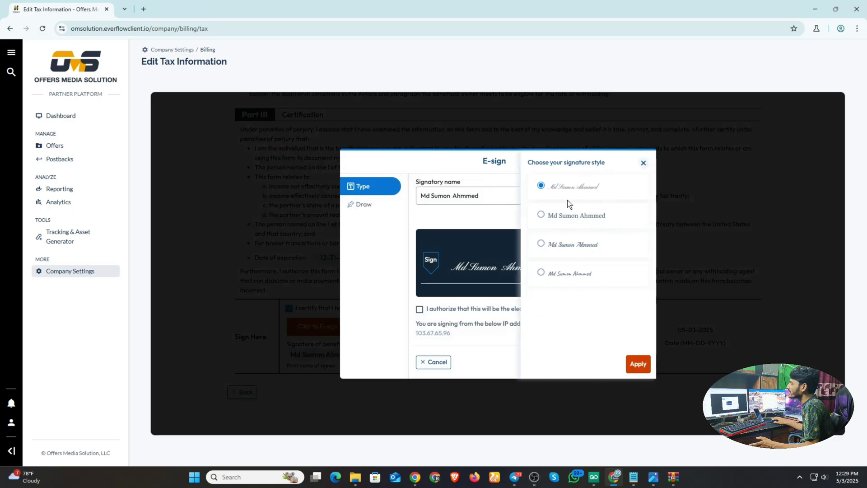
pyautogui.click(544, 241)
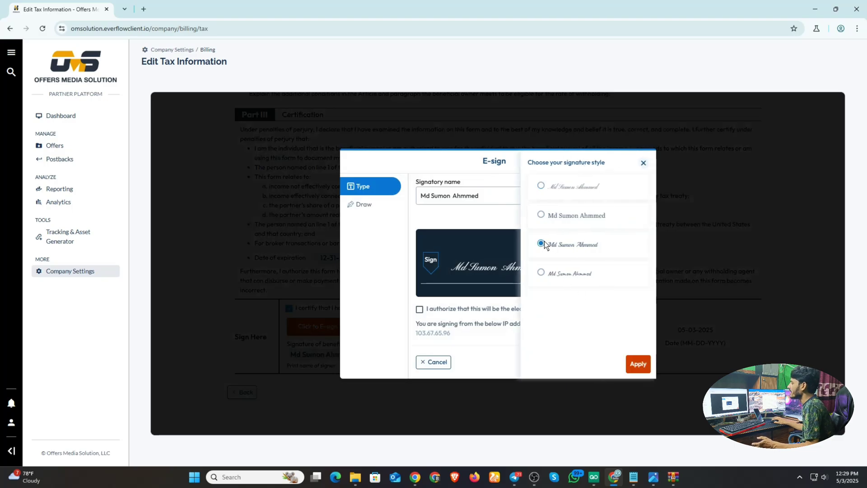
pyautogui.click(632, 356)
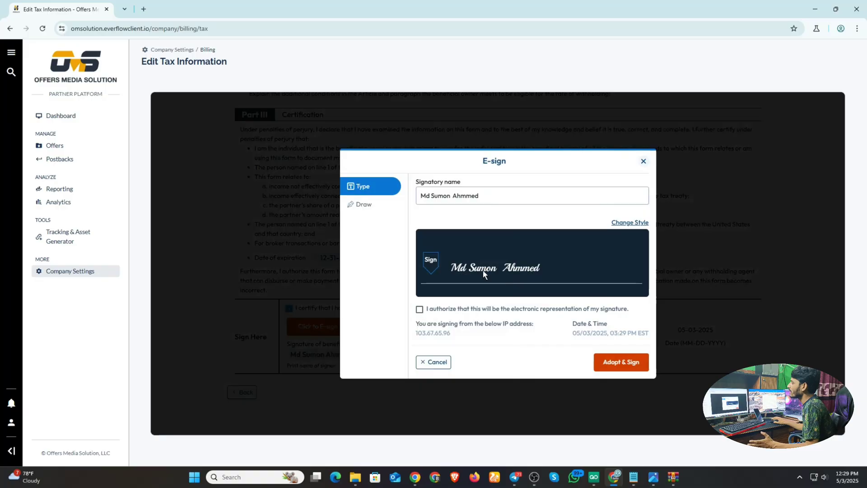
pyautogui.click(422, 309)
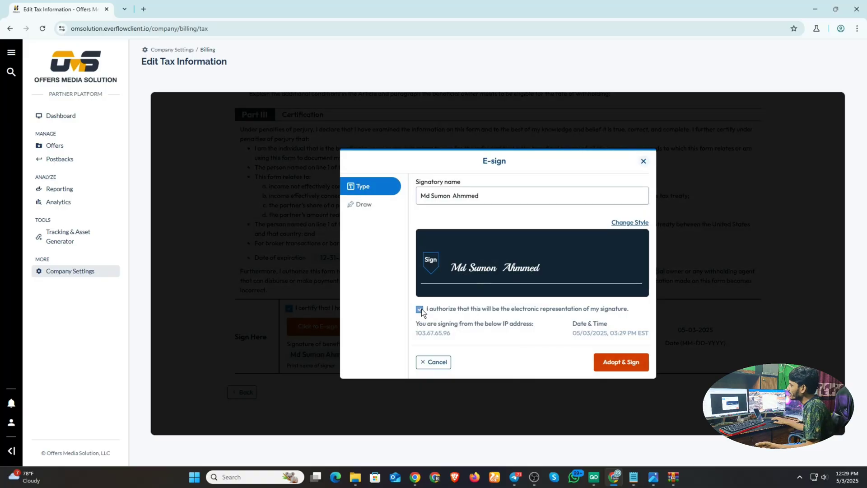
pyautogui.click(613, 364)
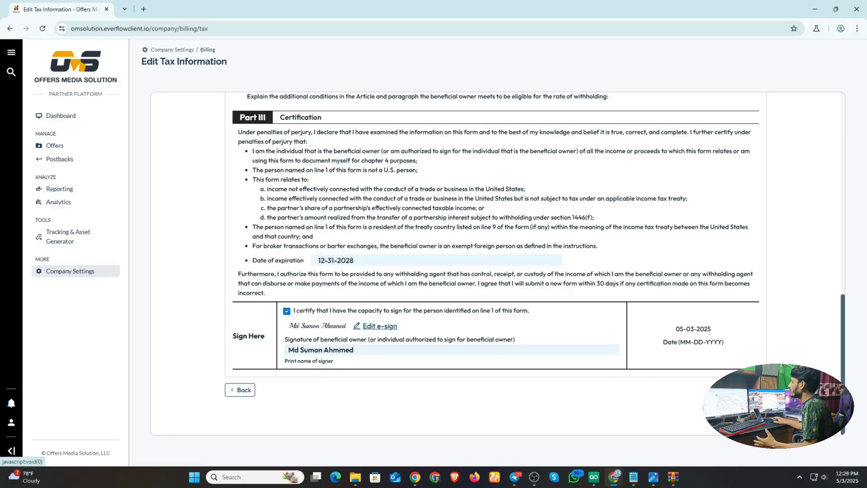
# Submit the signed W-8BEN and return to the Billing page showing W-8 BEN Complete.
pyautogui.click(746, 390)
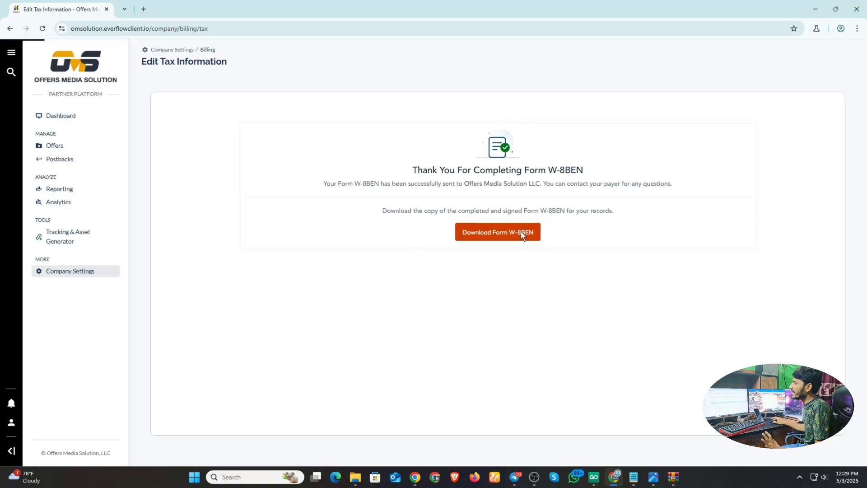
pyautogui.click(523, 233)
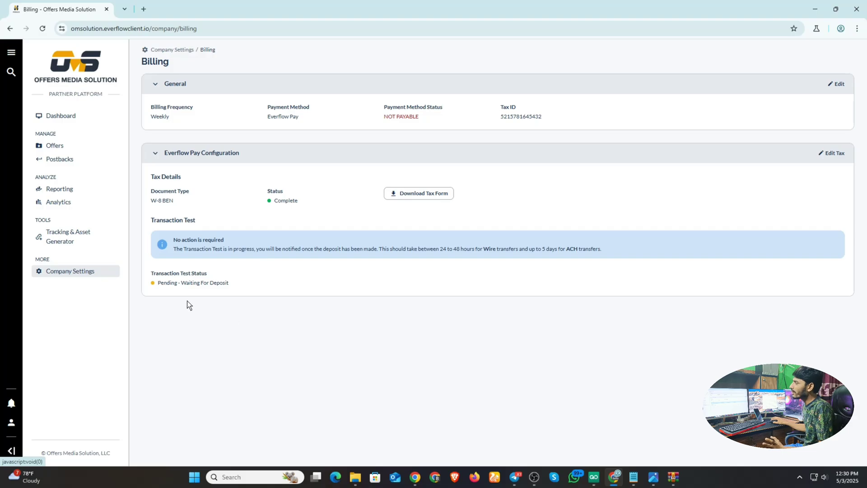
# Go to the Dashboard My Stats page from the left sidebar.
pyautogui.click(61, 118)
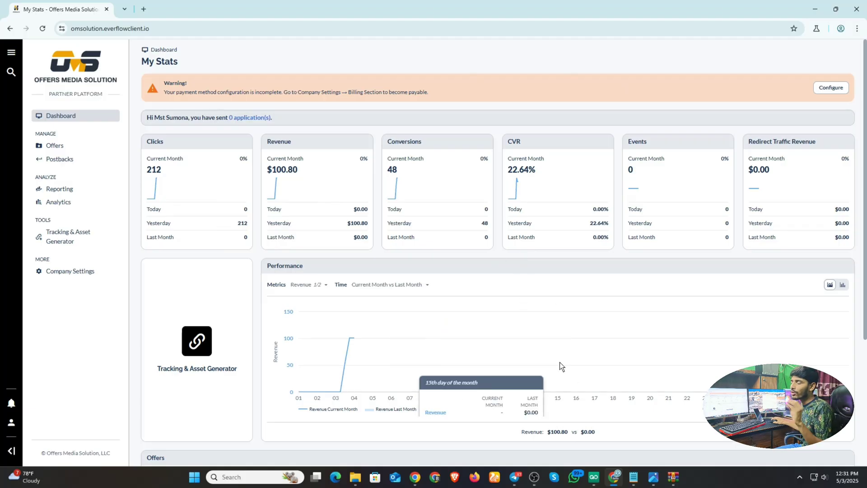
# Reveal the hidden system tray icons while the My Stats dashboard is showing.
pyautogui.click(800, 477)
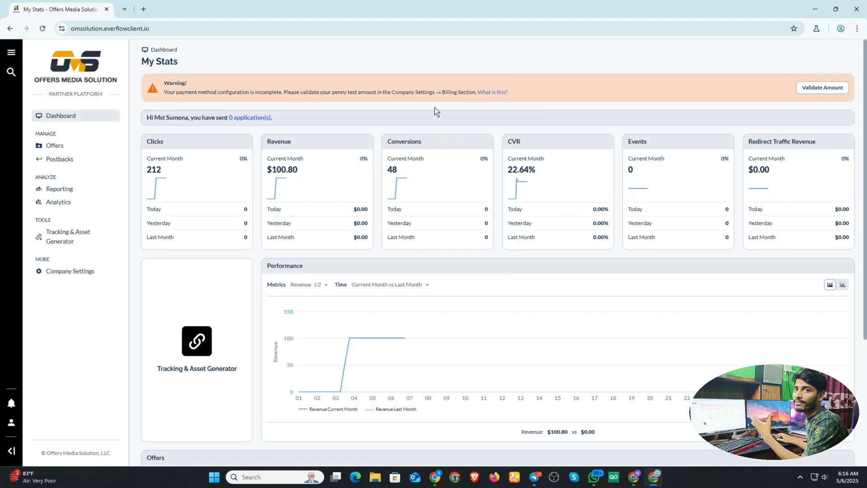
# Review the unpaid $100.80 invoice under Company Settings Invoices, then go back to My Stats.
pyautogui.click(59, 274)
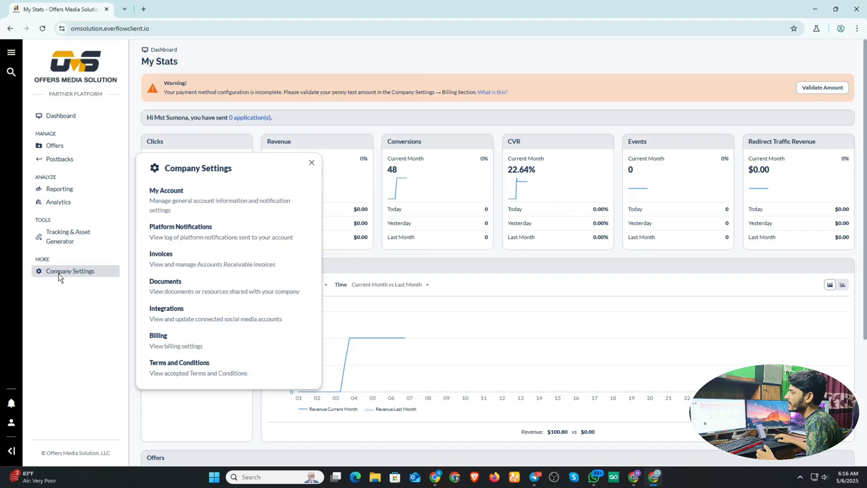
pyautogui.click(147, 258)
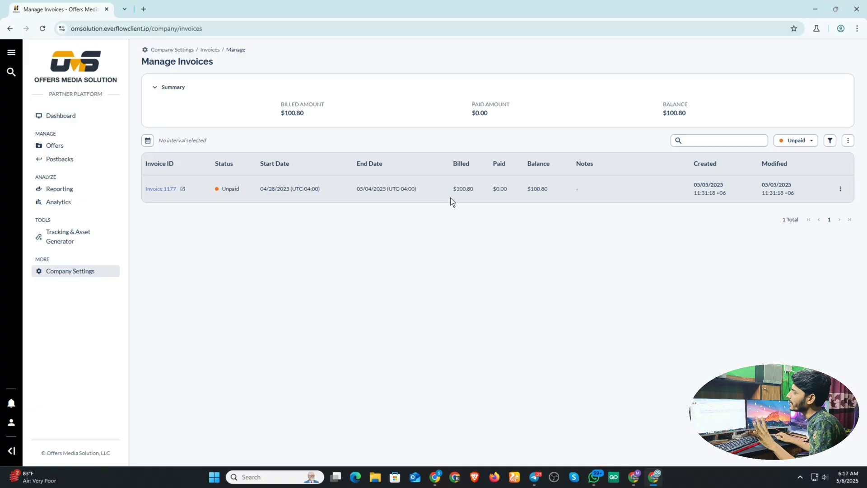
pyautogui.click(61, 121)
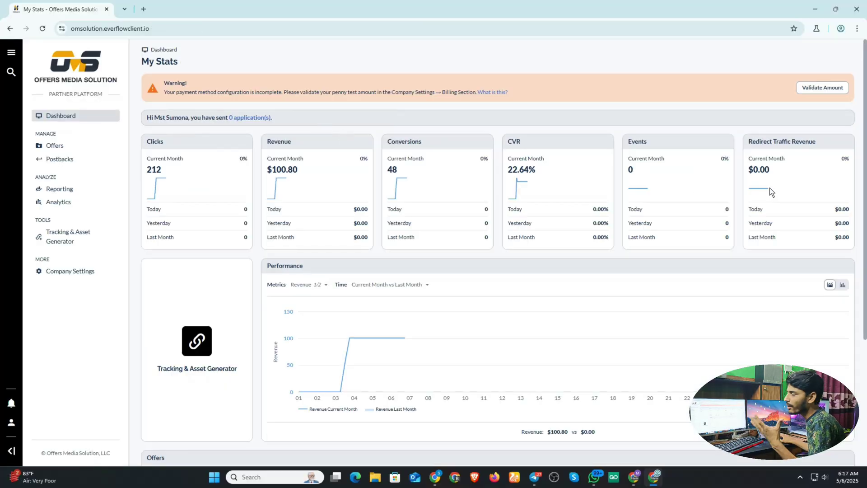
# Open the Billing deposit validation form, then view the 0.23 USD Everflow micro-deposit in Payoneer.
pyautogui.click(814, 87)
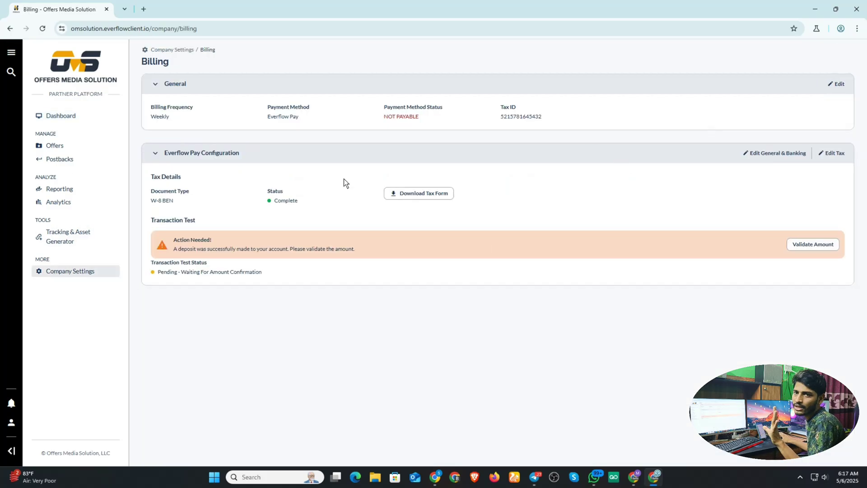
pyautogui.click(800, 246)
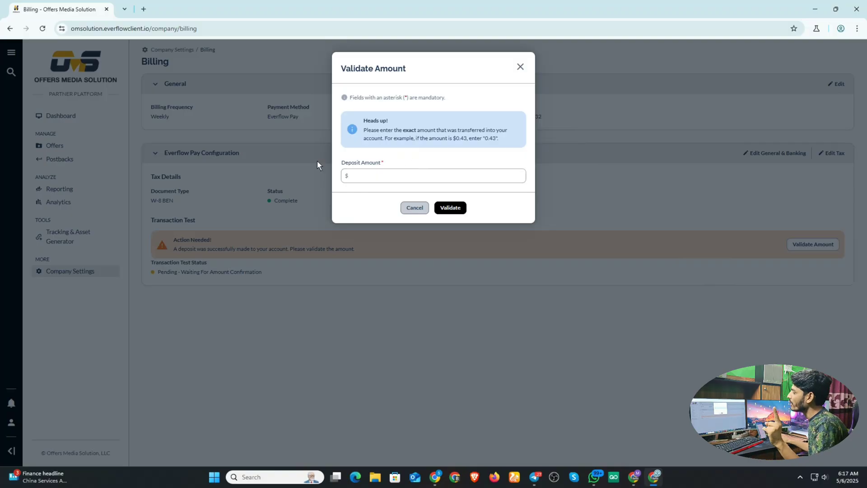
pyautogui.click(434, 427)
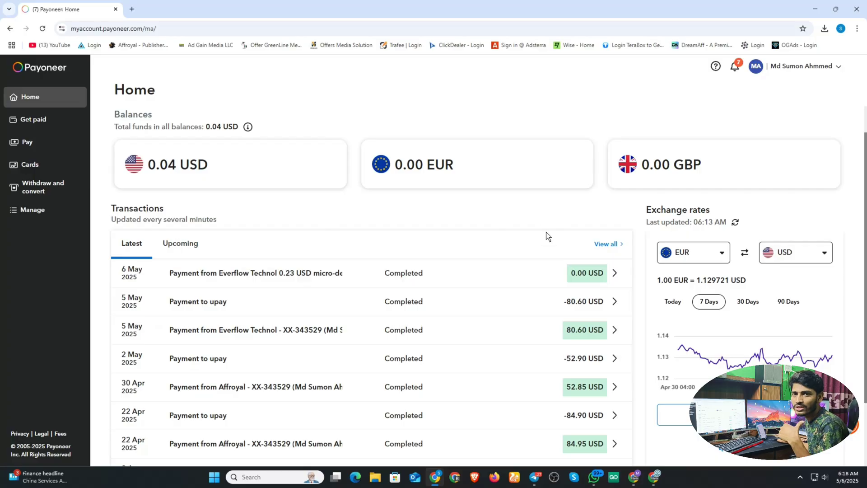
# Switch from the Payoneer window to the Gmail inbox window.
pyautogui.click(658, 483)
pyautogui.click(634, 480)
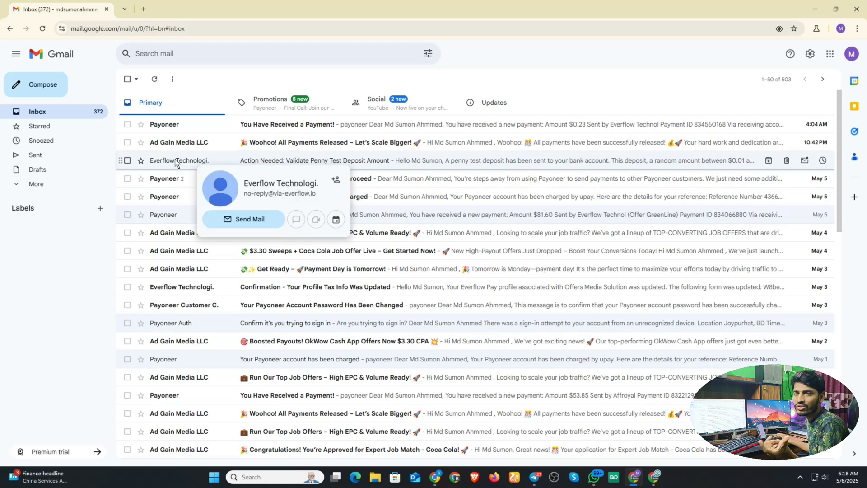
# Read the Everflow Pay penny-test email and mark its $0.99 upper deposit limit.
pyautogui.click(294, 162)
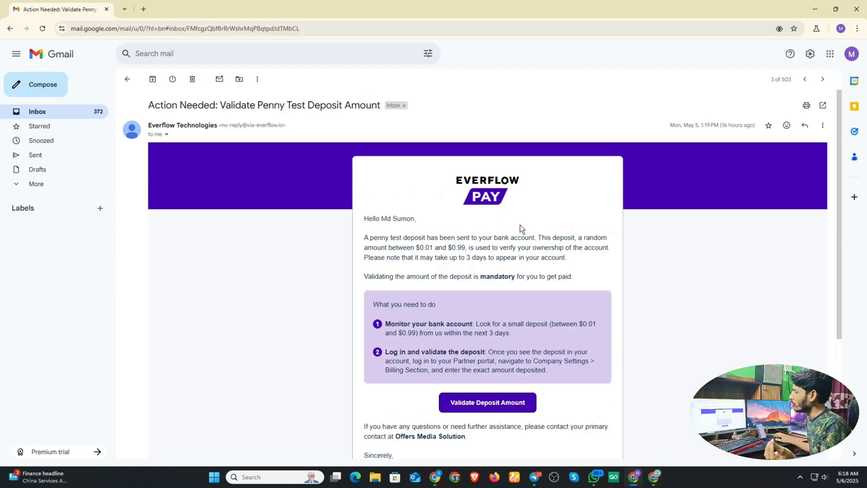
pyautogui.scroll(-4, 523, 289)
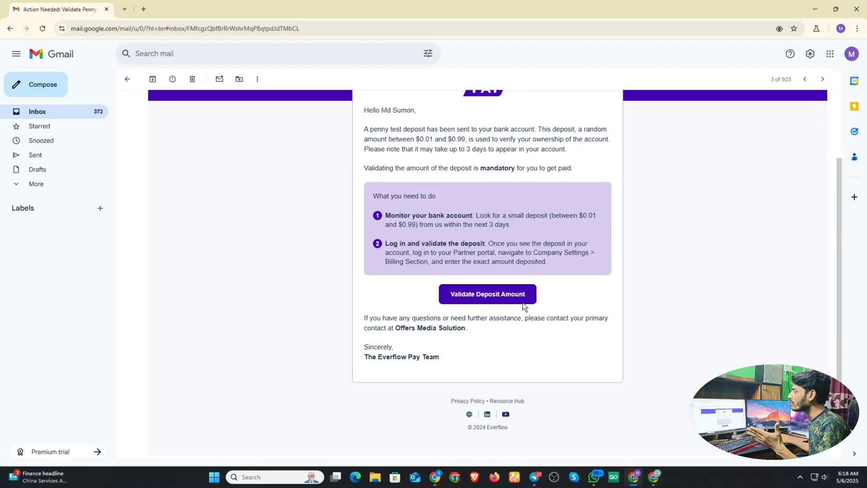
pyautogui.scroll(3, 489, 245)
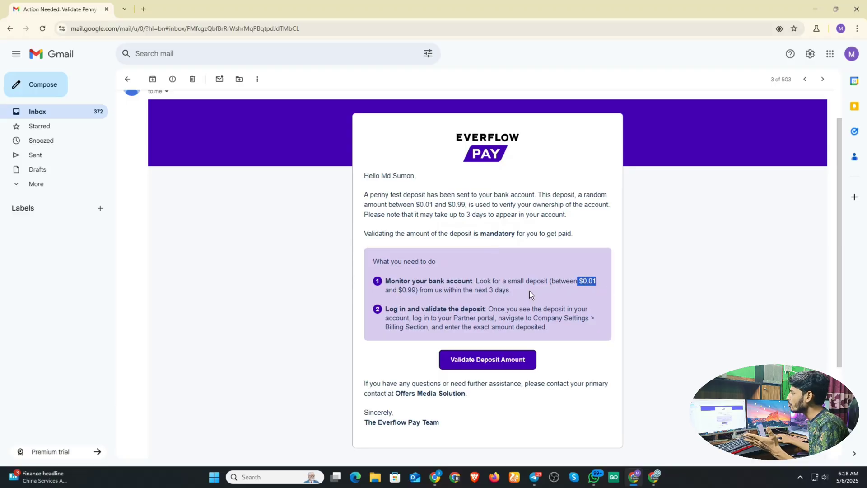
pyautogui.moveTo(384, 290); pyautogui.dragTo(424, 290)
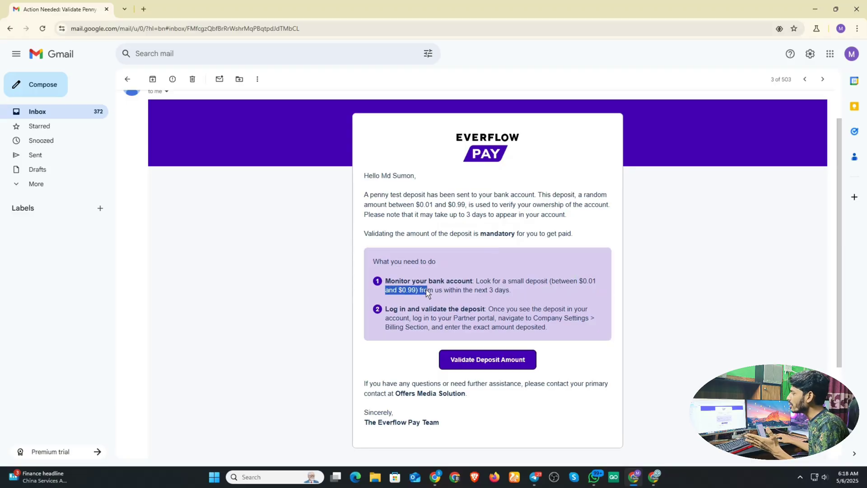
# Enter 0.99 as the deposit amount in the Everflow validation form.
pyautogui.moveTo(654, 477)
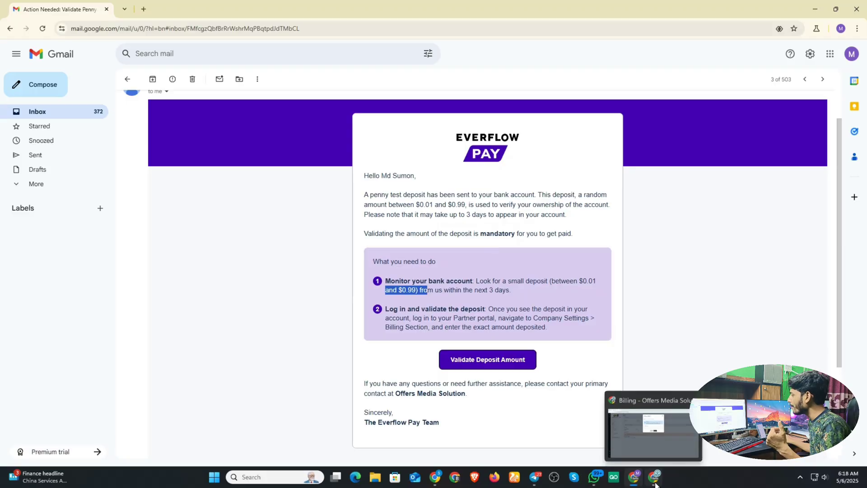
pyautogui.click(653, 431)
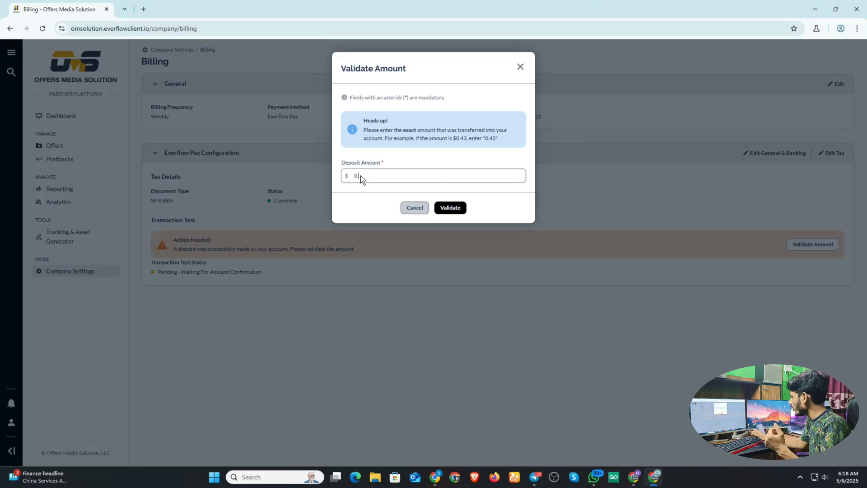
pyautogui.moveTo(380, 178); pyautogui.dragTo(296, 172)
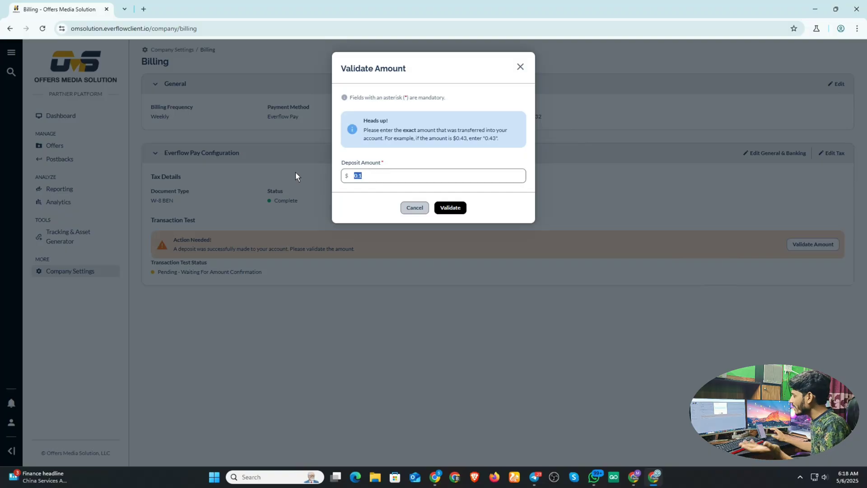
pyautogui.write('0.99')
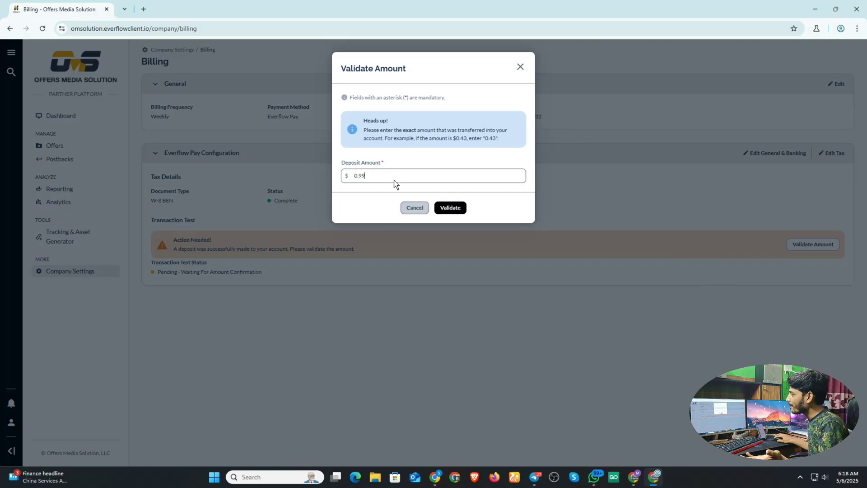
pyautogui.moveTo(393, 180); pyautogui.dragTo(244, 177)
# Reread the email's $0.01 to $0.99 range and up-to-3-days note, then return to the inbox.
pyautogui.click(631, 478)
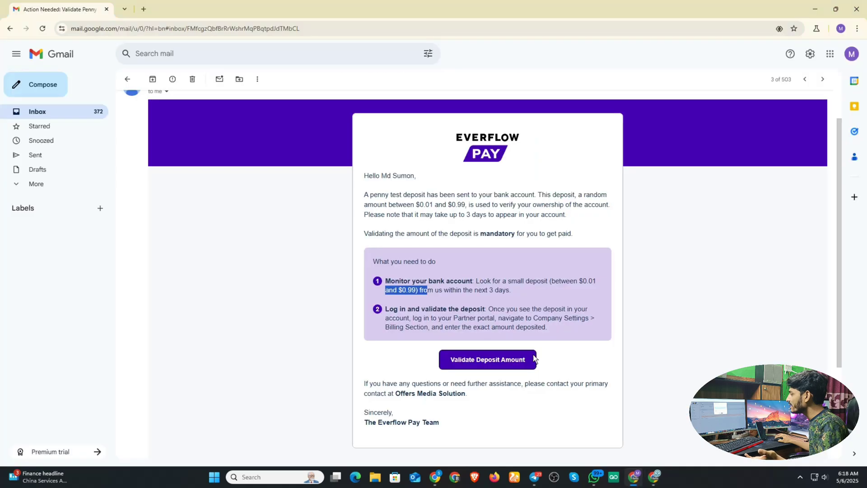
pyautogui.click(363, 242)
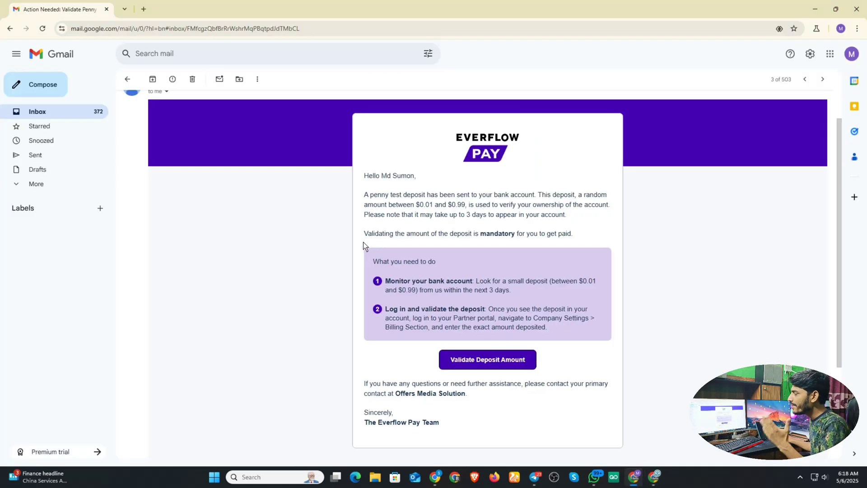
pyautogui.doubleClick(375, 196)
pyautogui.moveTo(415, 204); pyautogui.dragTo(472, 207)
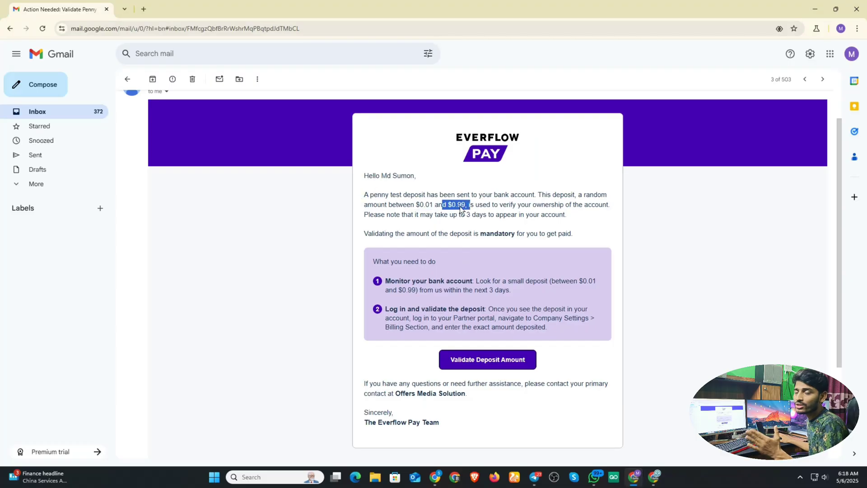
pyautogui.moveTo(407, 215); pyautogui.dragTo(505, 213)
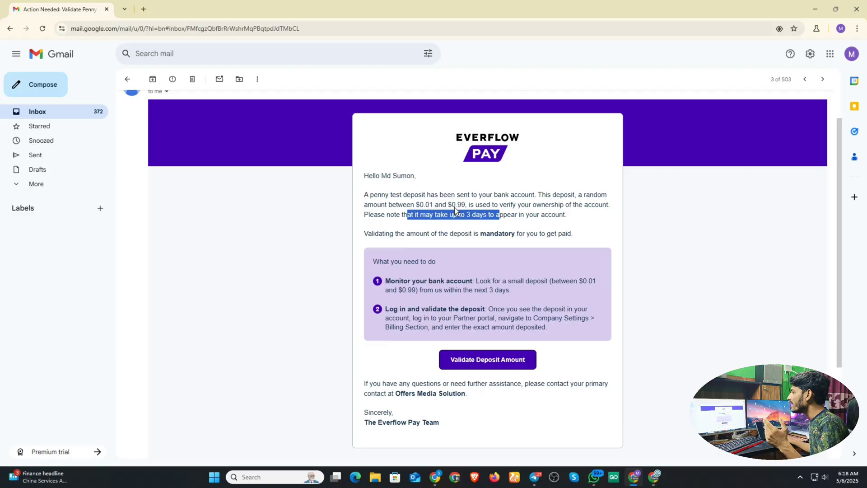
pyautogui.moveTo(420, 205); pyautogui.dragTo(452, 208)
pyautogui.click(466, 209)
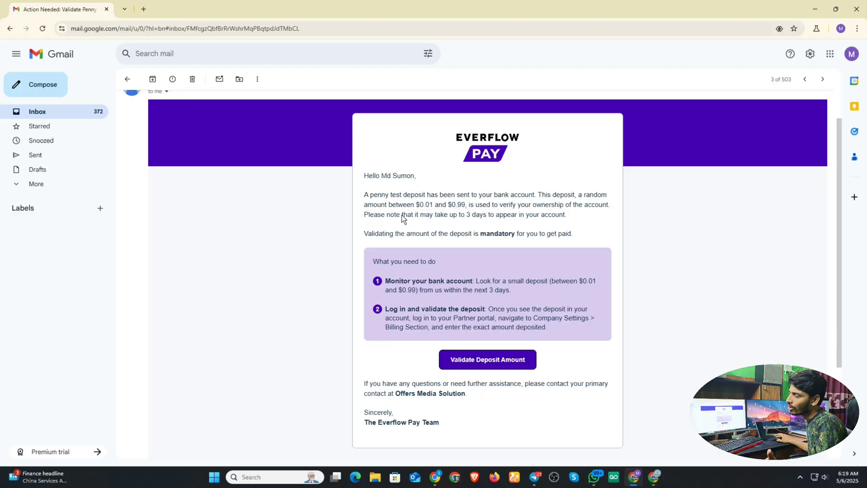
pyautogui.click(55, 113)
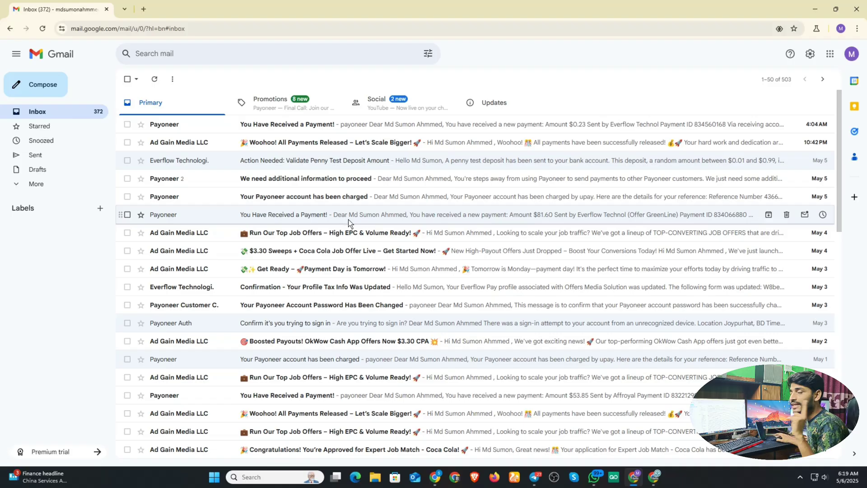
# Find $0.23 in Payoneer's 'You Have Received a Payment!' email and return to the Everflow form.
pyautogui.click(340, 126)
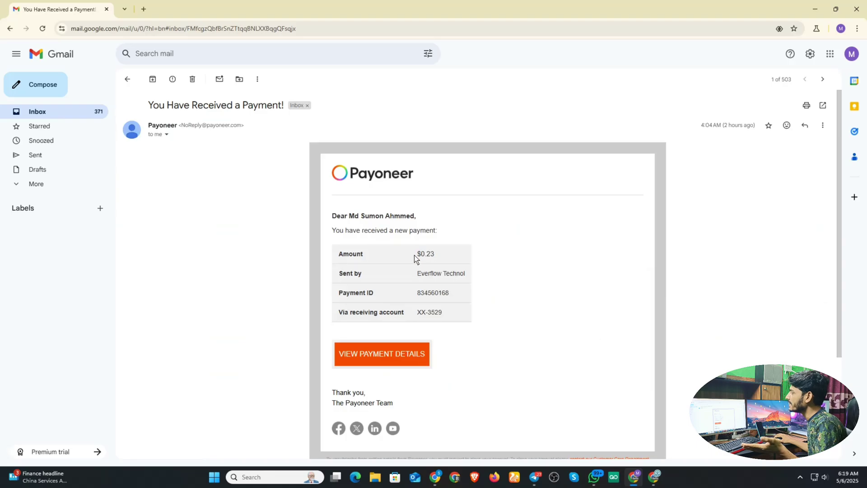
pyautogui.moveTo(415, 256); pyautogui.dragTo(437, 259)
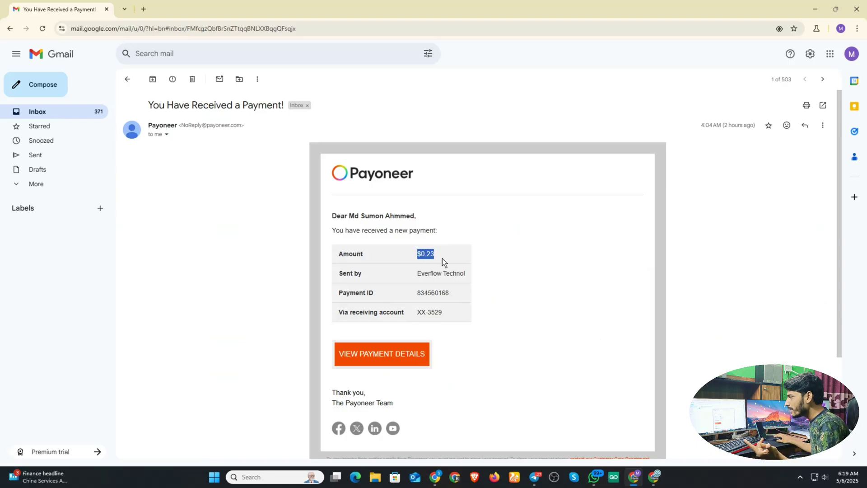
pyautogui.hotkey('alt', 'Tab')
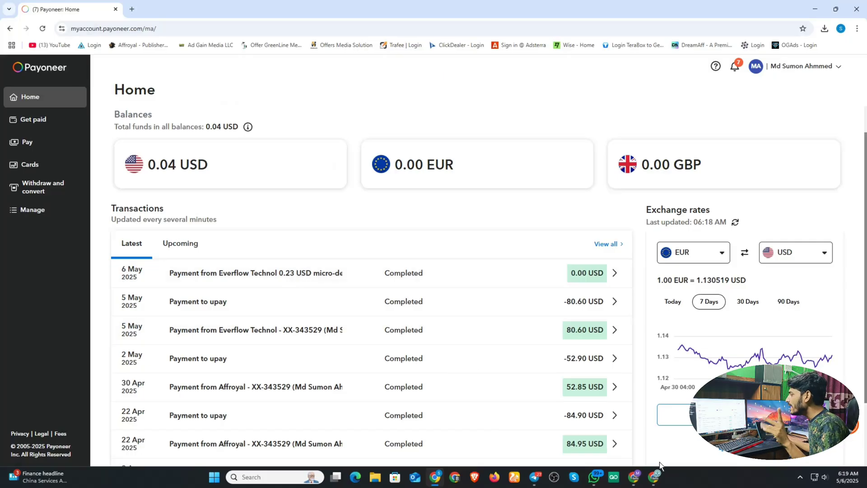
pyautogui.hotkey('alt', 'Tab')
# Replace the deposit amount with 0.23 and submit it for validation.
pyautogui.click(411, 176)
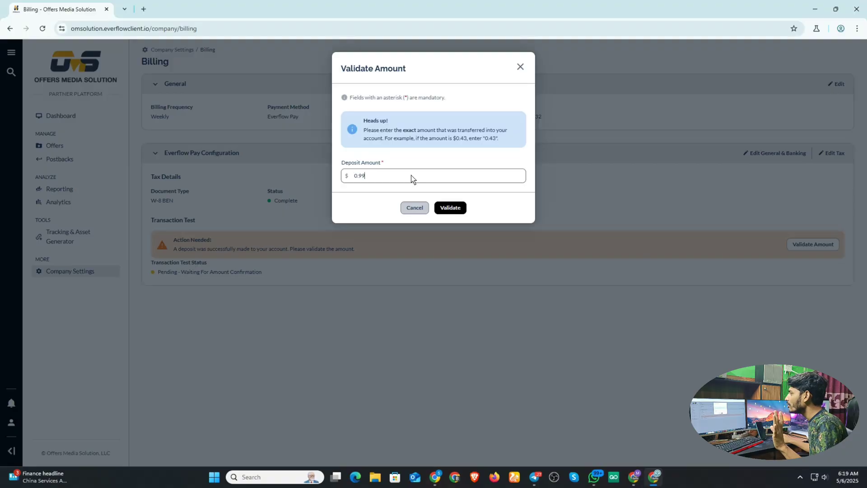
pyautogui.hotkey('ctrl', 'a')
pyautogui.write('0.23')
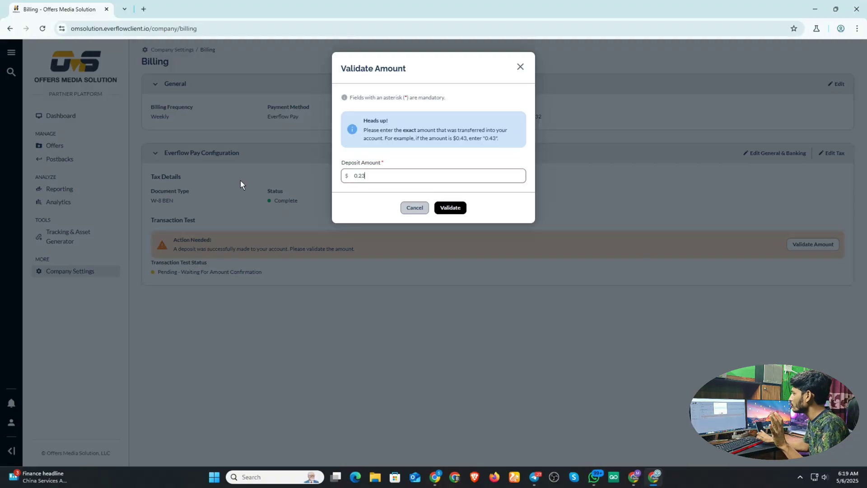
pyautogui.click(454, 209)
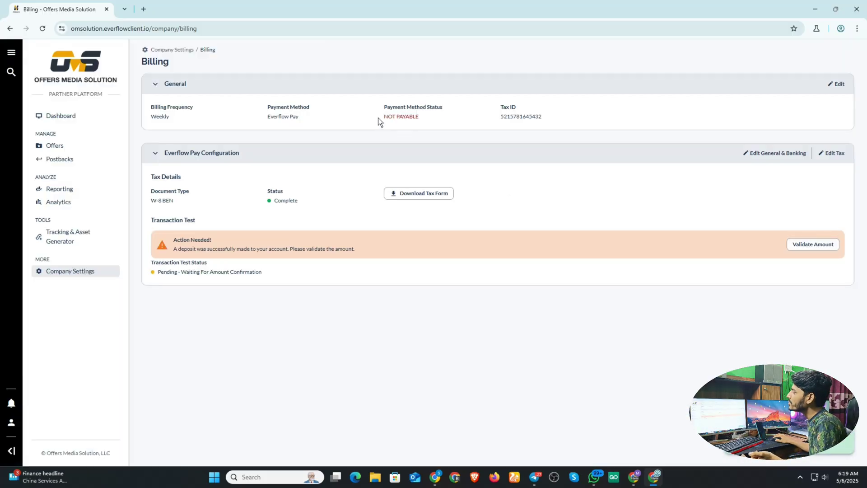
# Confirm the Payment Method Status changed from NOT PAYABLE to PAYABLE.
pyautogui.moveTo(417, 116); pyautogui.dragTo(423, 115)
pyautogui.click(320, 118)
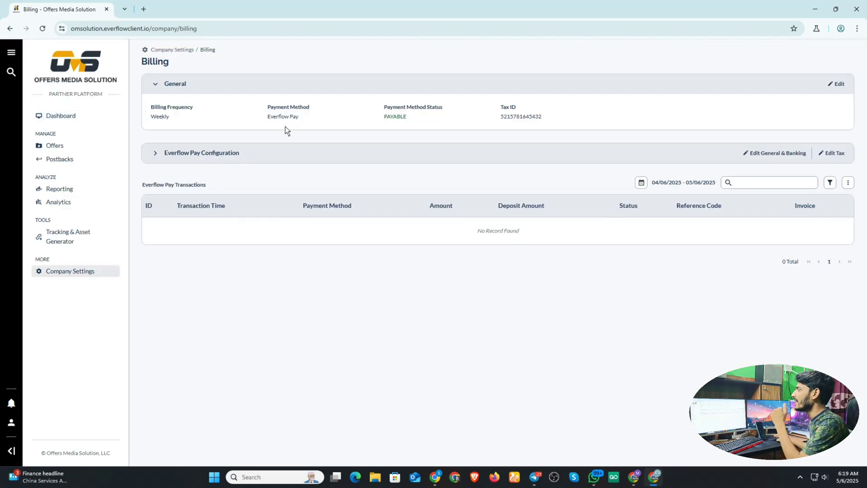
pyautogui.moveTo(421, 118); pyautogui.dragTo(389, 119)
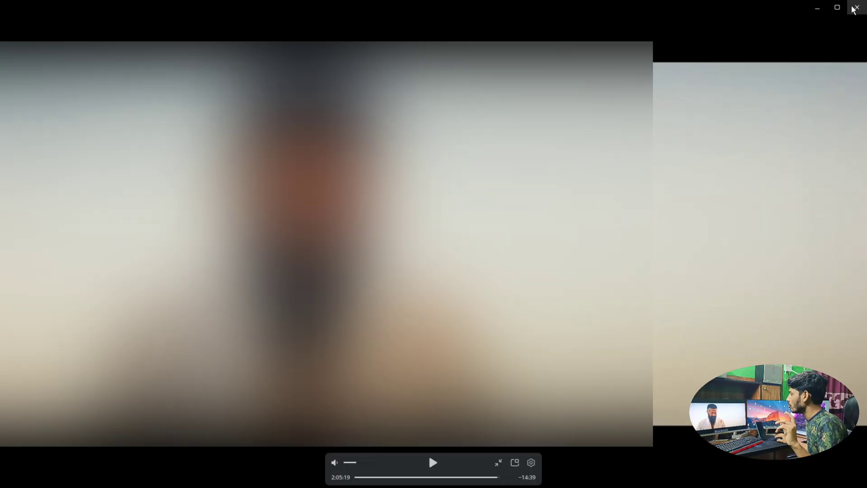
pyautogui.click(854, 9)
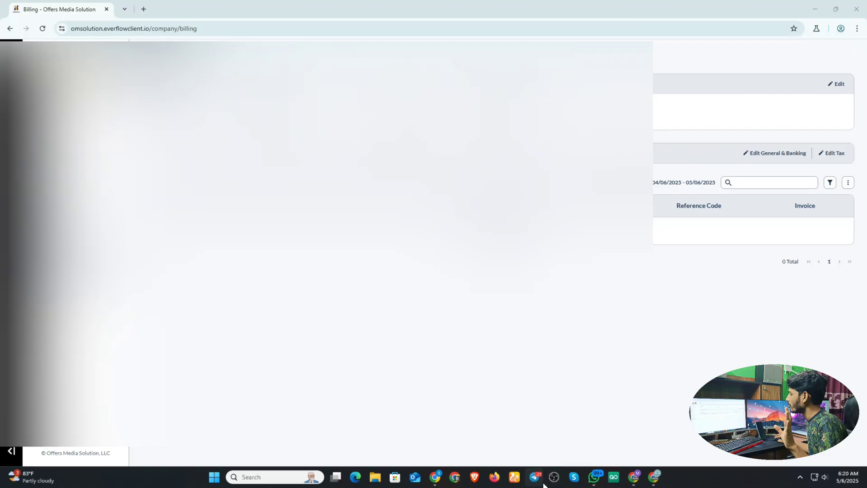
pyautogui.click(539, 481)
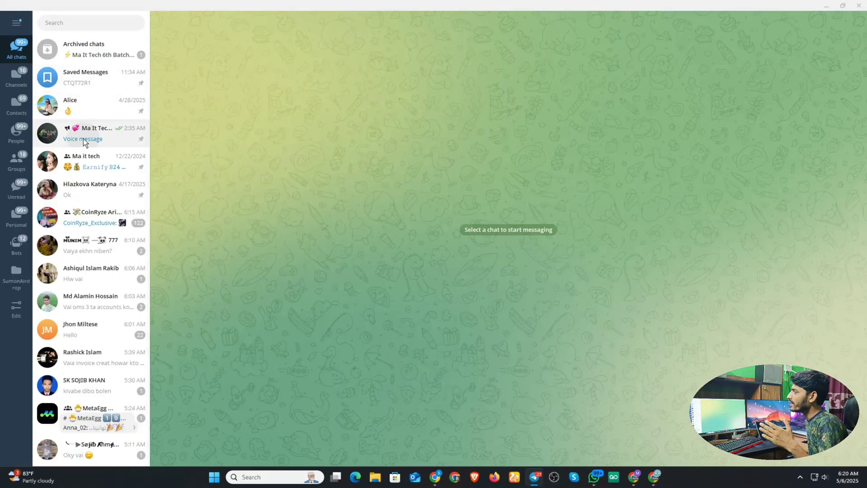
pyautogui.click(83, 139)
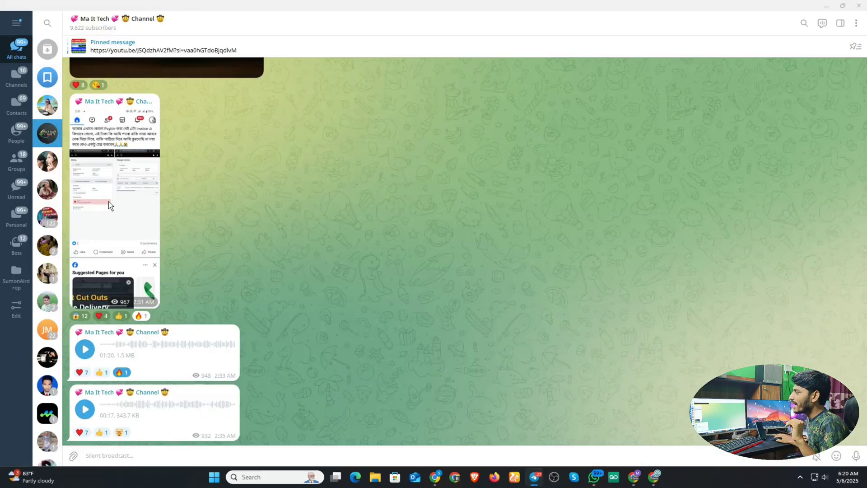
pyautogui.click(109, 201)
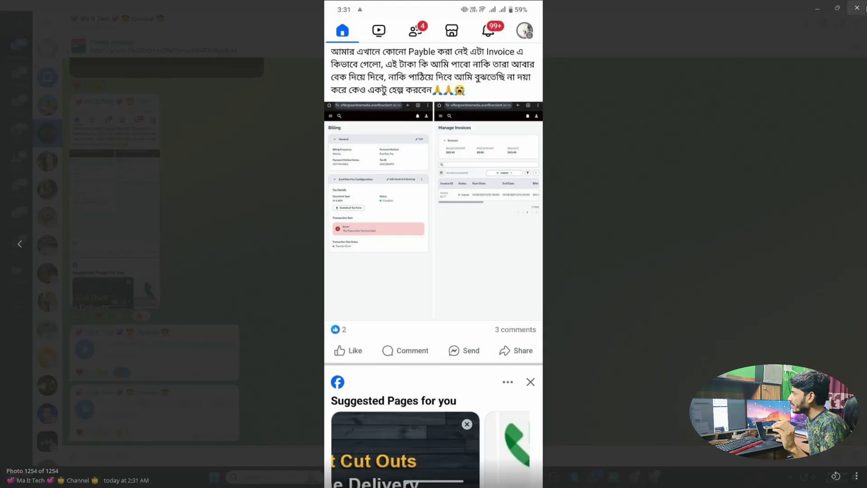
pyautogui.click(857, 8)
pyautogui.click(828, 7)
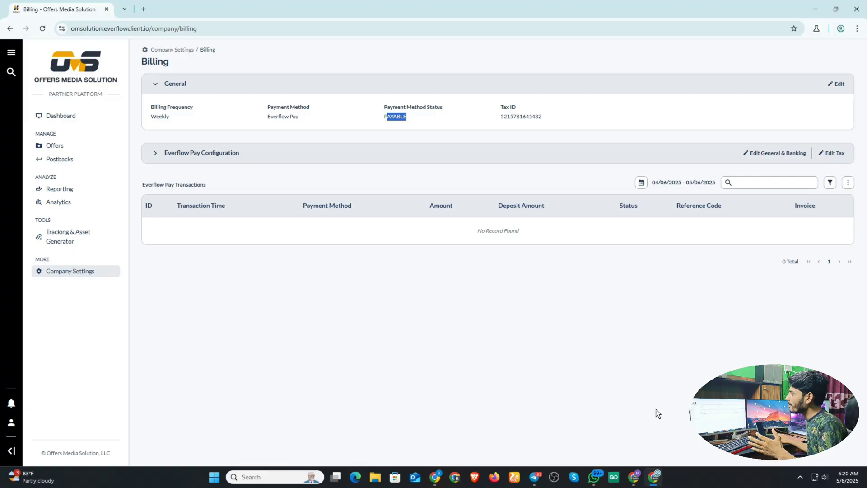
pyautogui.click(535, 479)
pyautogui.click(158, 237)
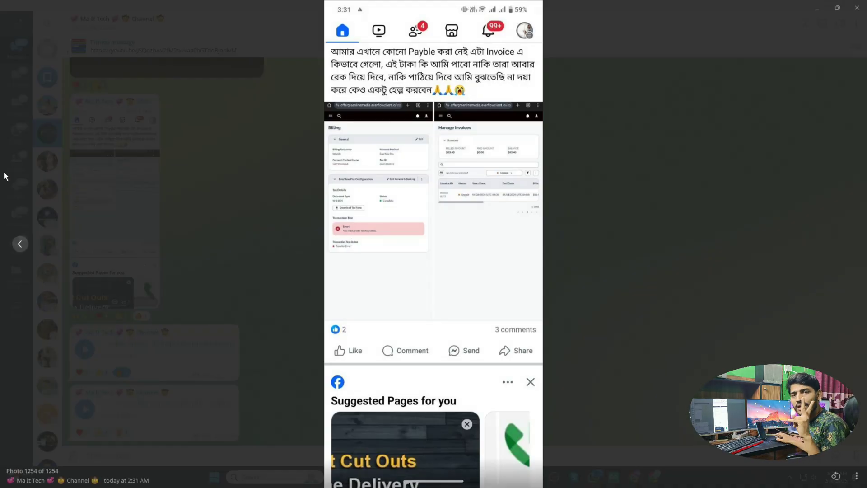
pyautogui.click(857, 7)
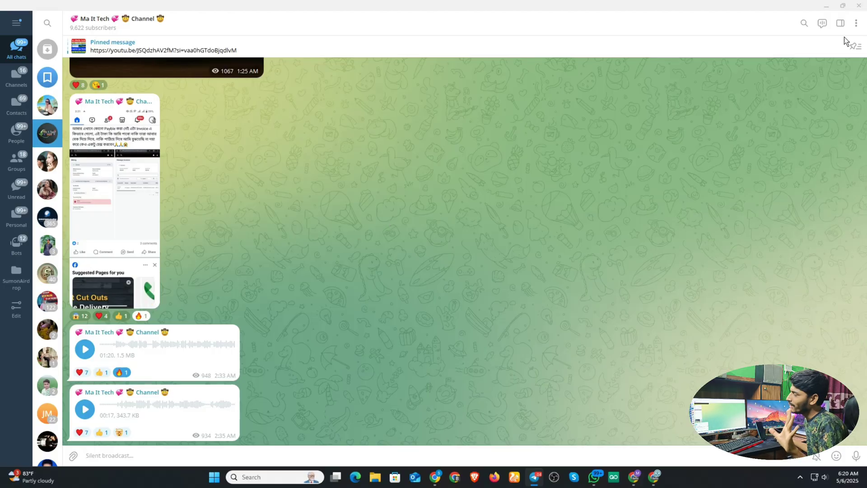
pyautogui.click(829, 3)
pyautogui.click(382, 256)
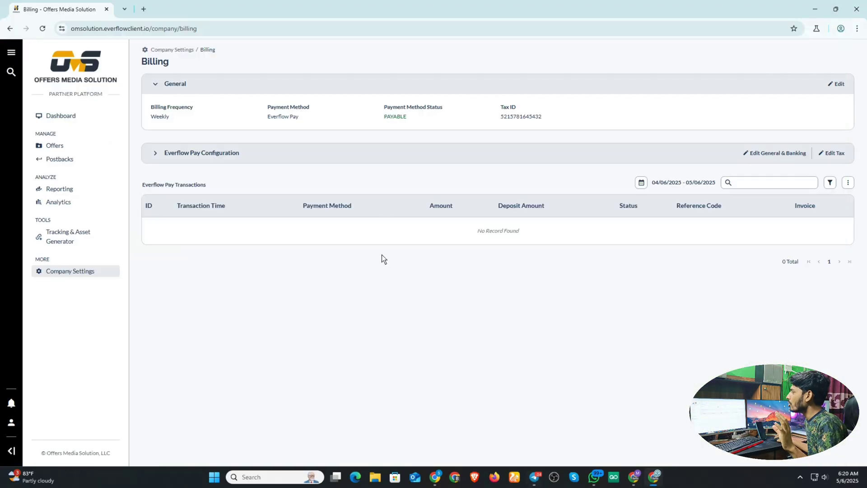